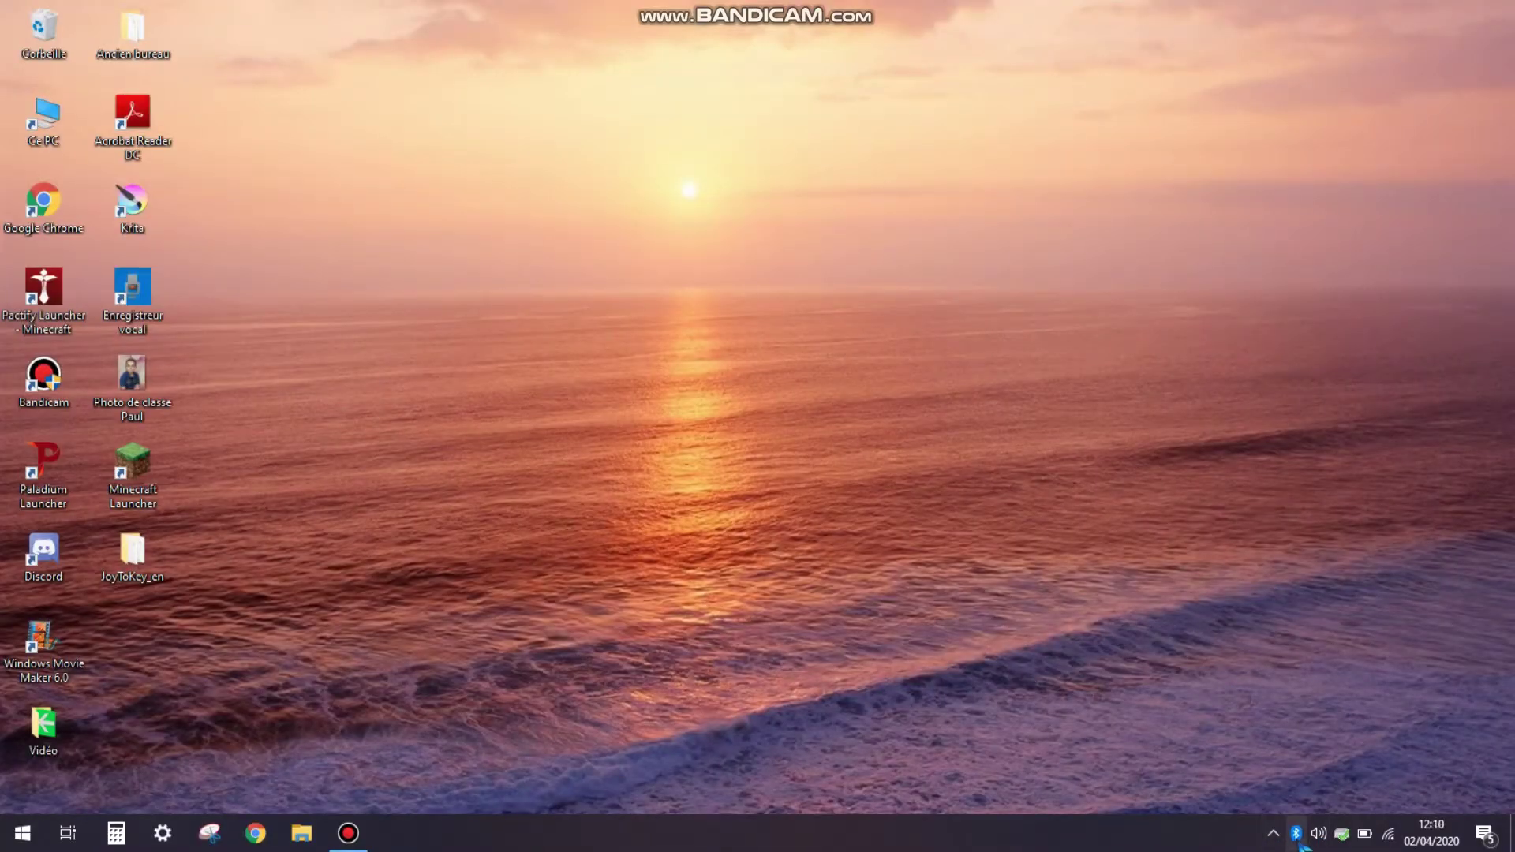
# - Open the Bluetooth and other devices page (Appareils Bluetooth et autres) in the Windows settings
pyautogui.rightClick(1298, 843)
pyautogui.click(1097, 847)
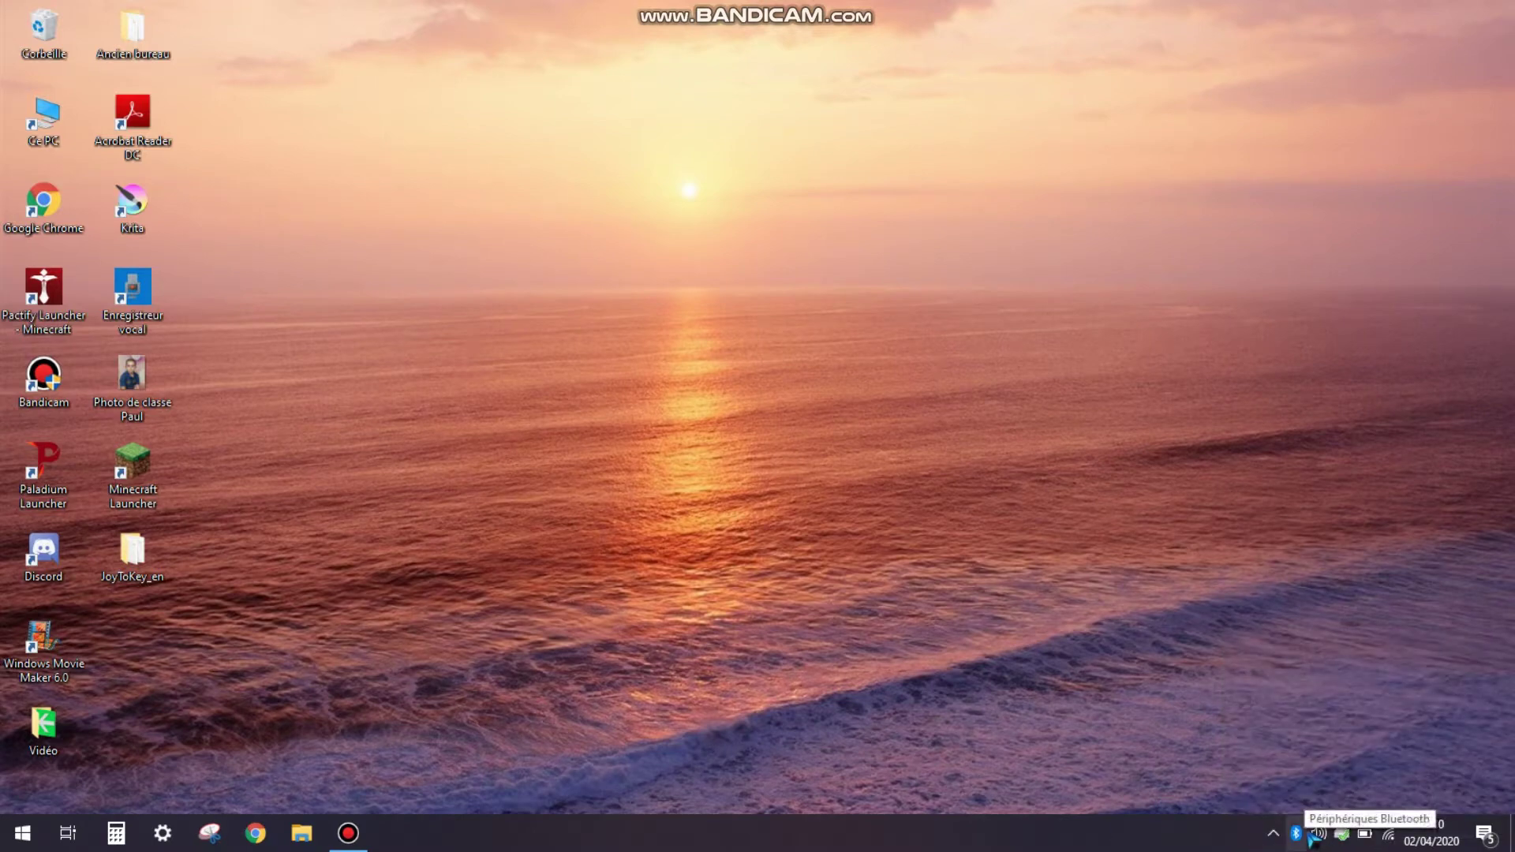
pyautogui.click(163, 833)
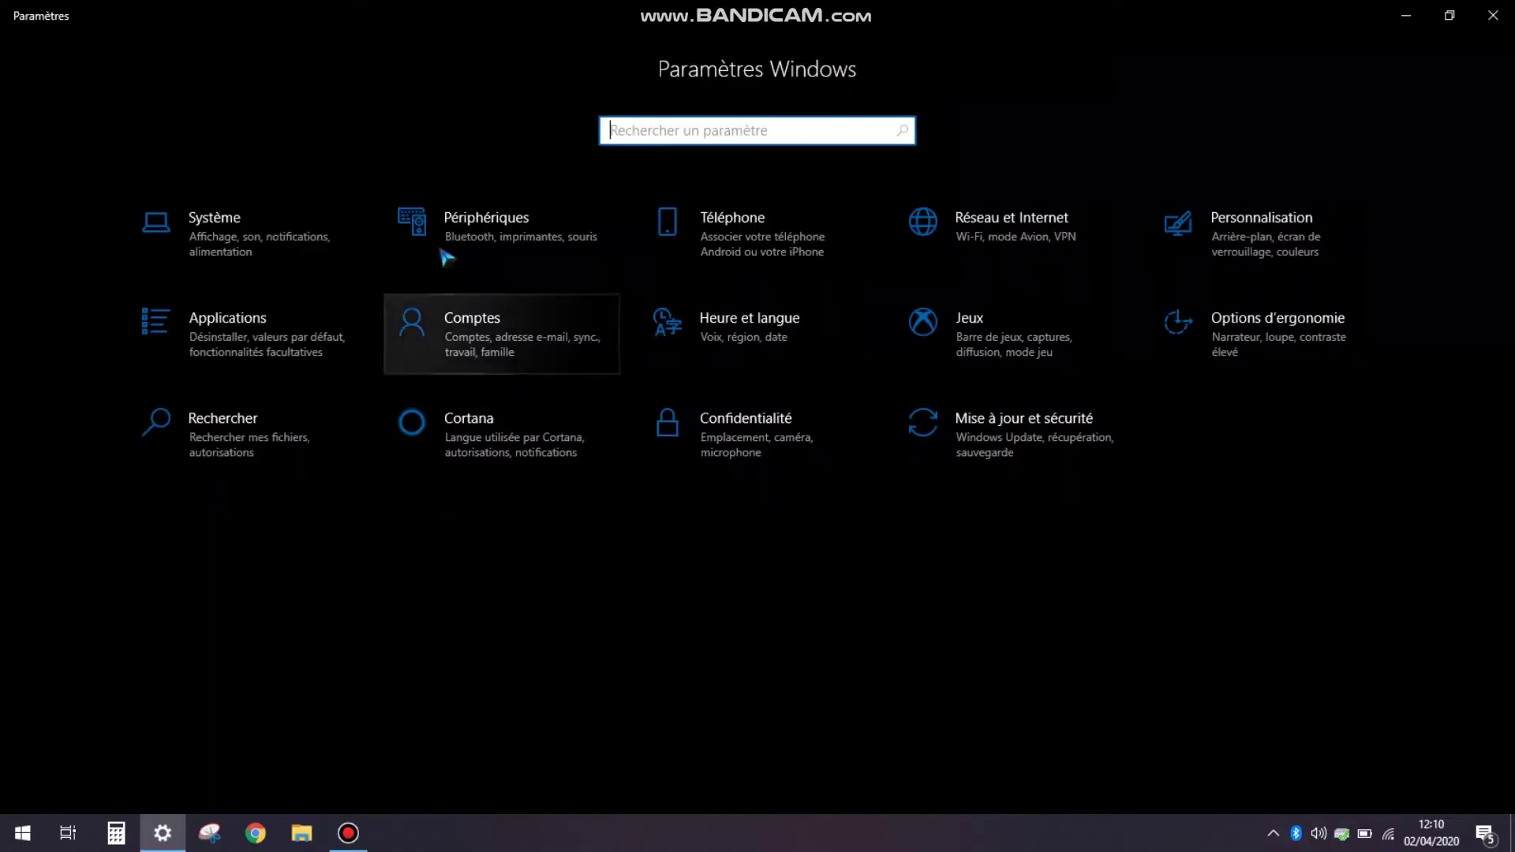
pyautogui.click(446, 251)
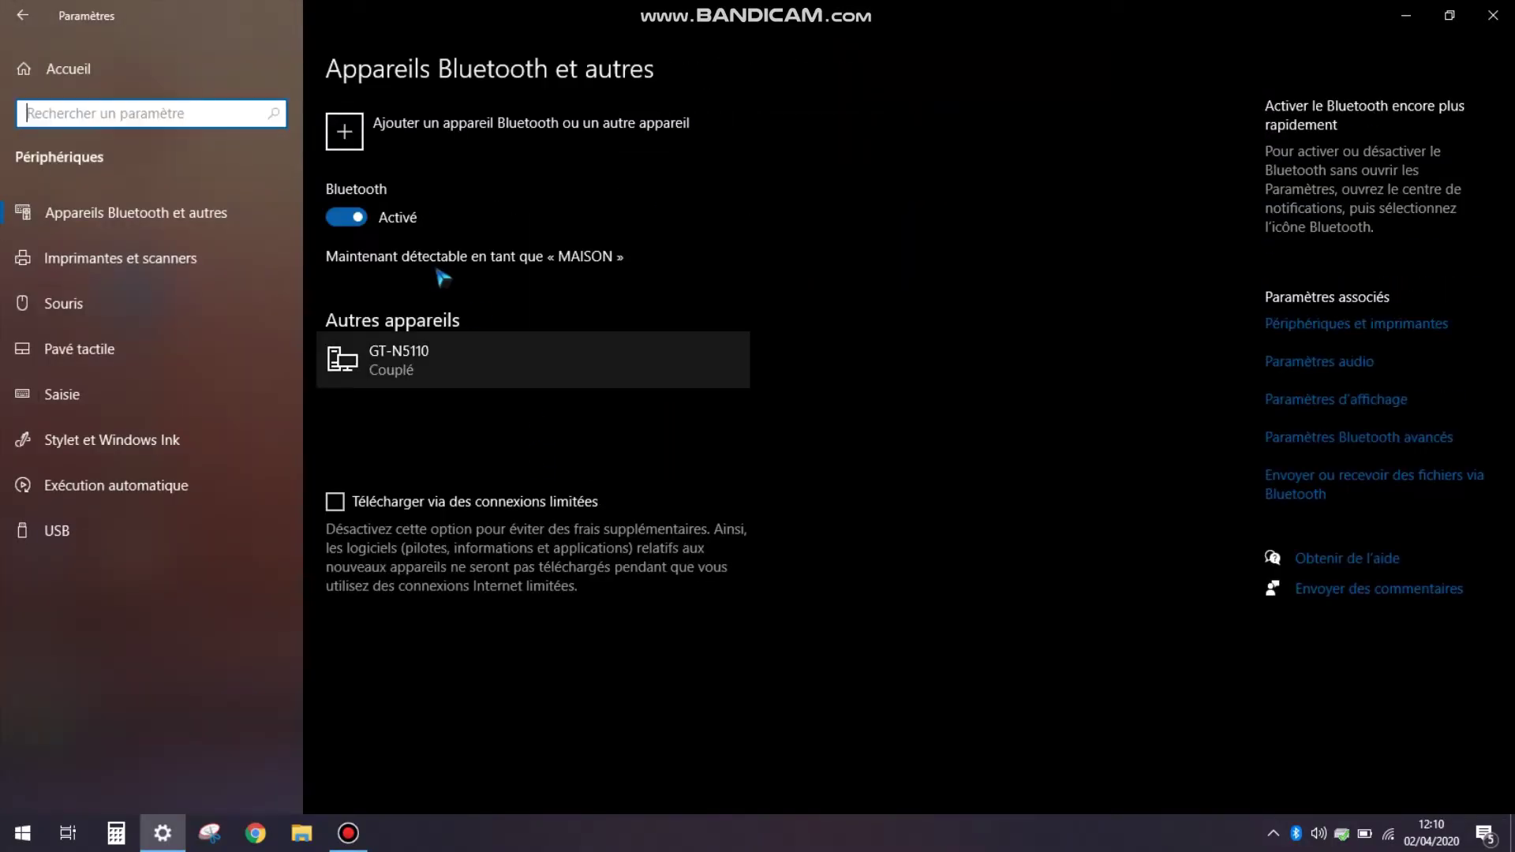
# - Add the Pro Controller as a new Bluetooth device and dismiss the resulting notification
pyautogui.click(432, 131)
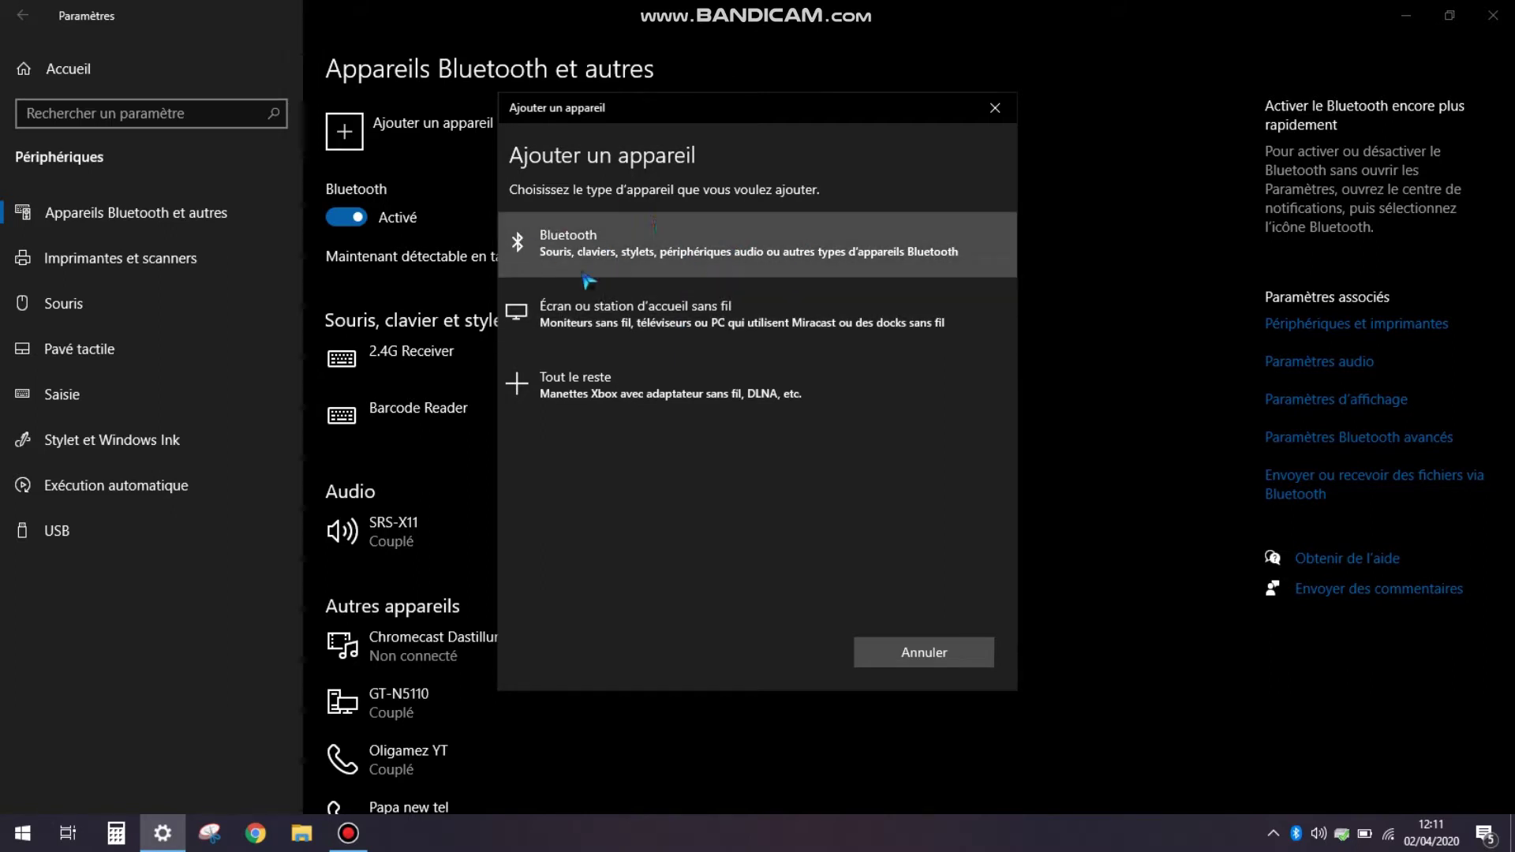
pyautogui.click(641, 230)
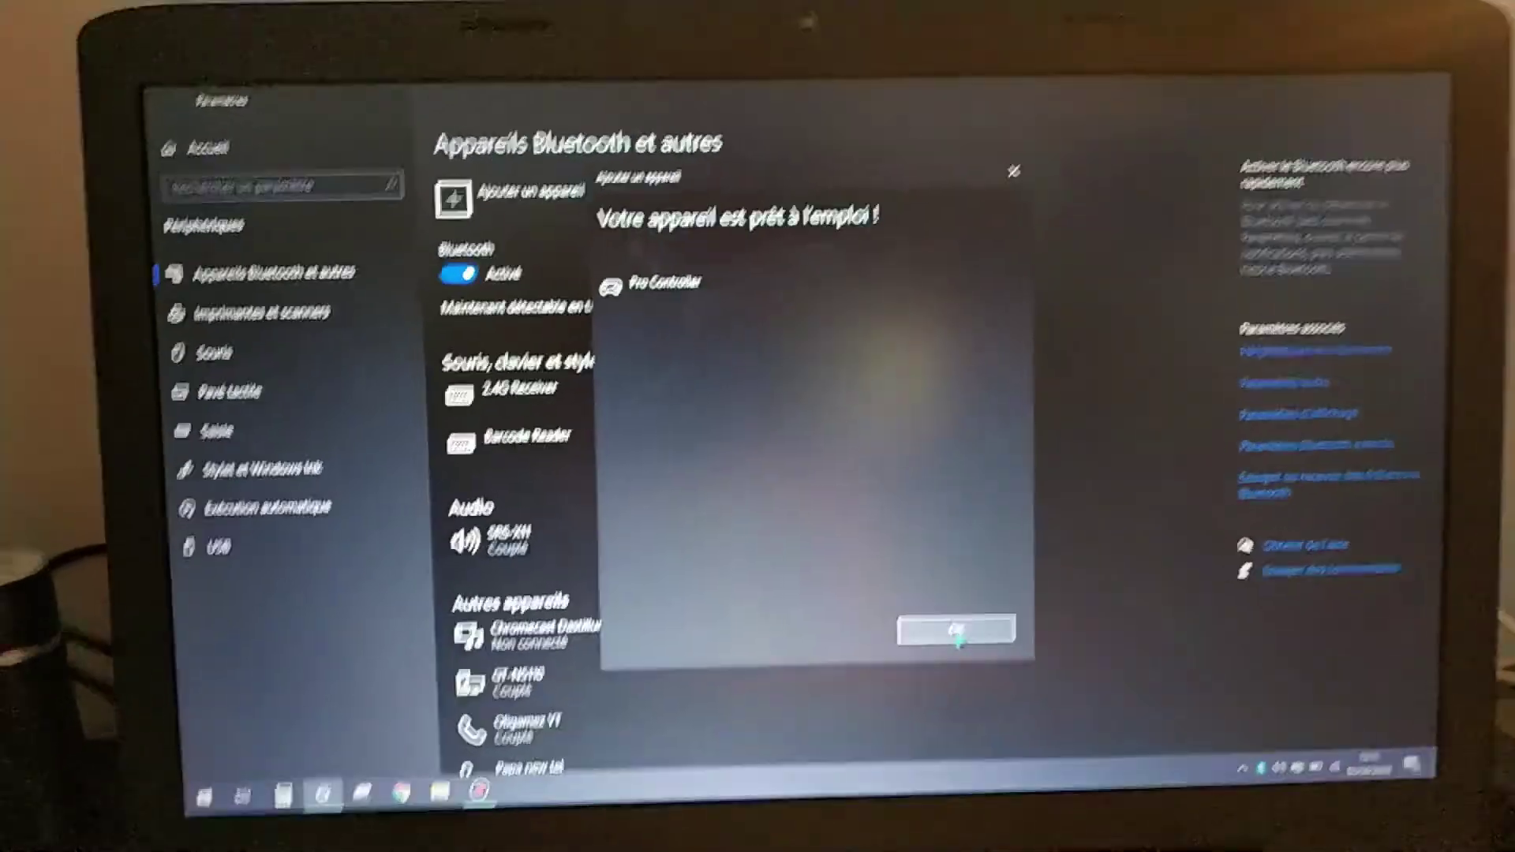
pyautogui.click(1034, 298)
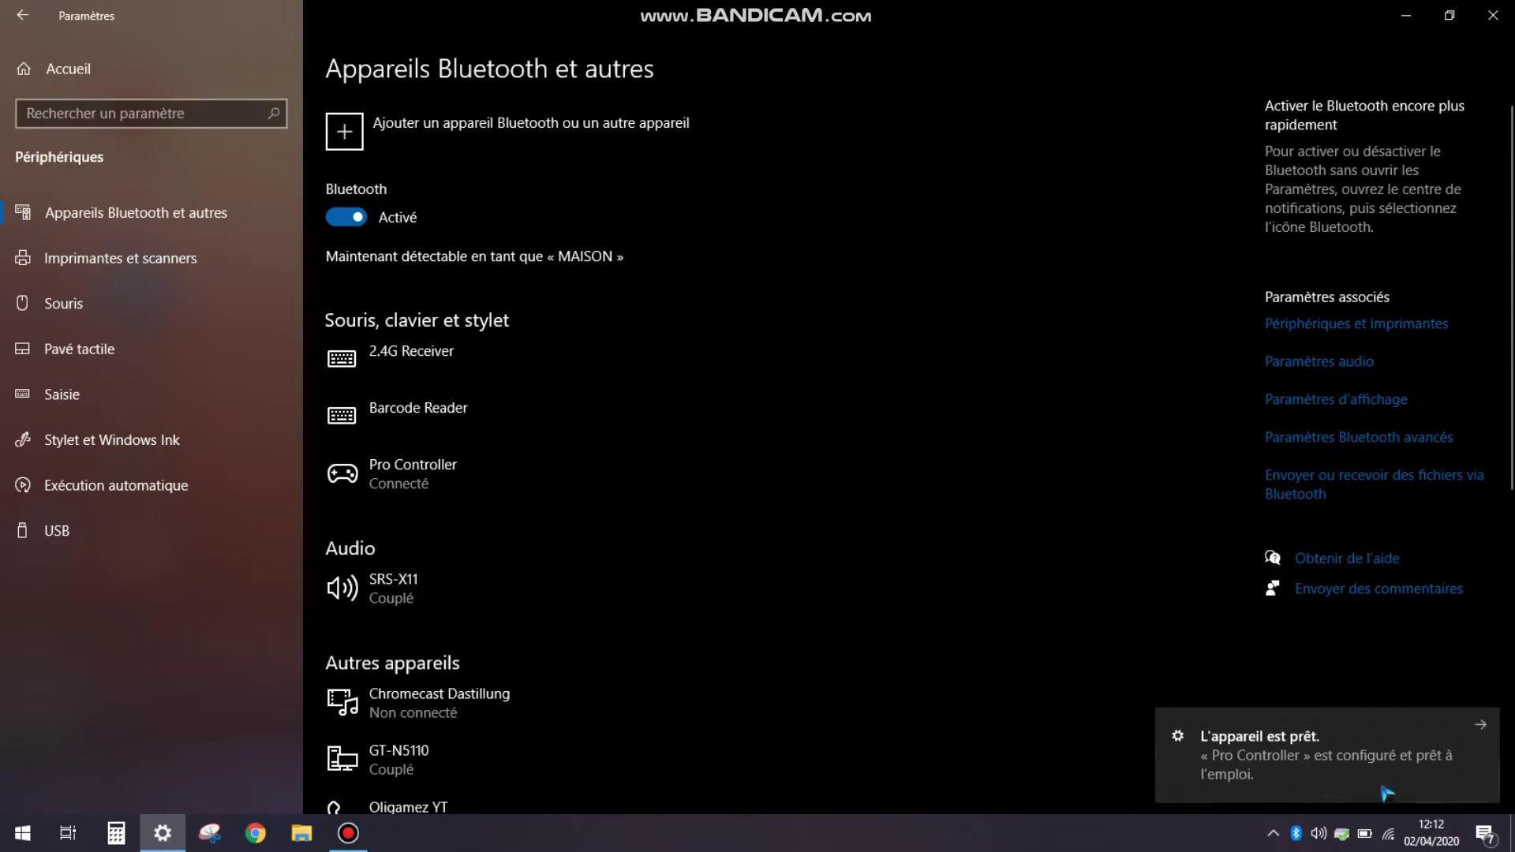
pyautogui.press('Tab')
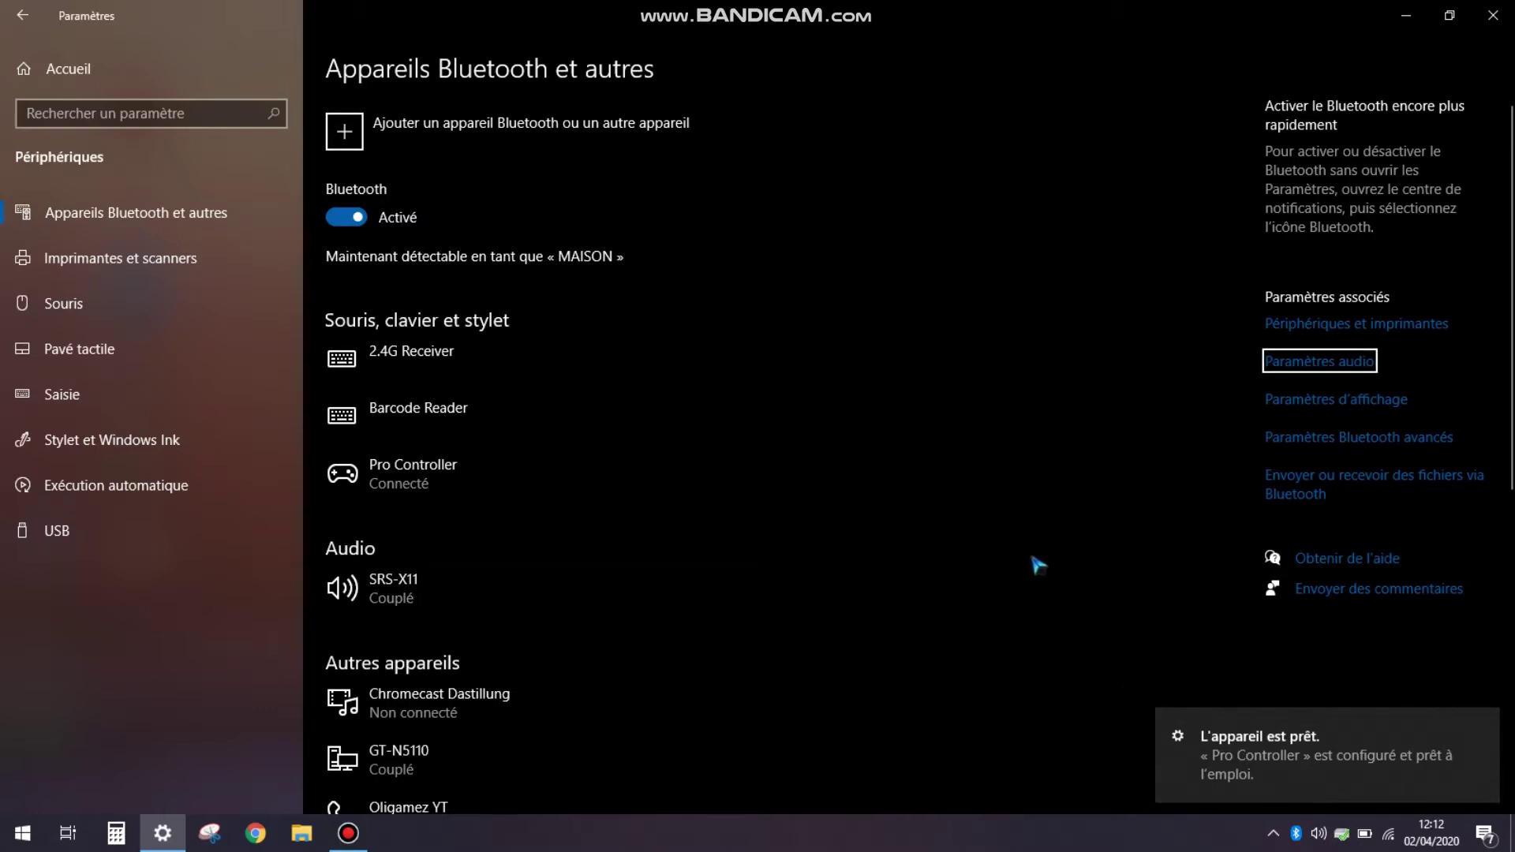
pyautogui.click(1483, 731)
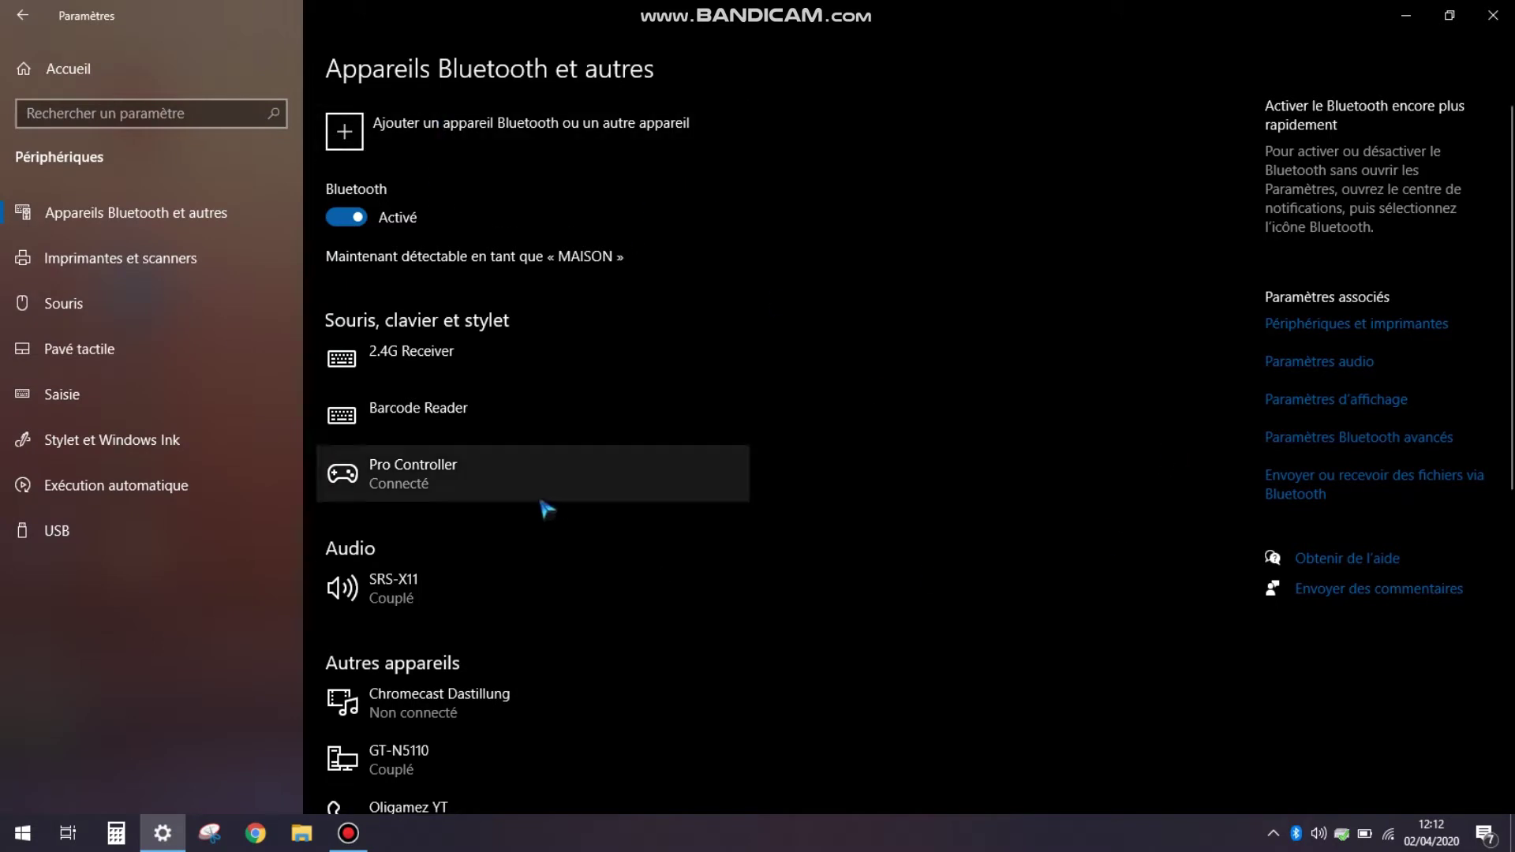
# - Check the Pro Controller's entry in the device list and close the Windows settings
pyautogui.click(513, 477)
pyautogui.hotkey('alt', 'Left')
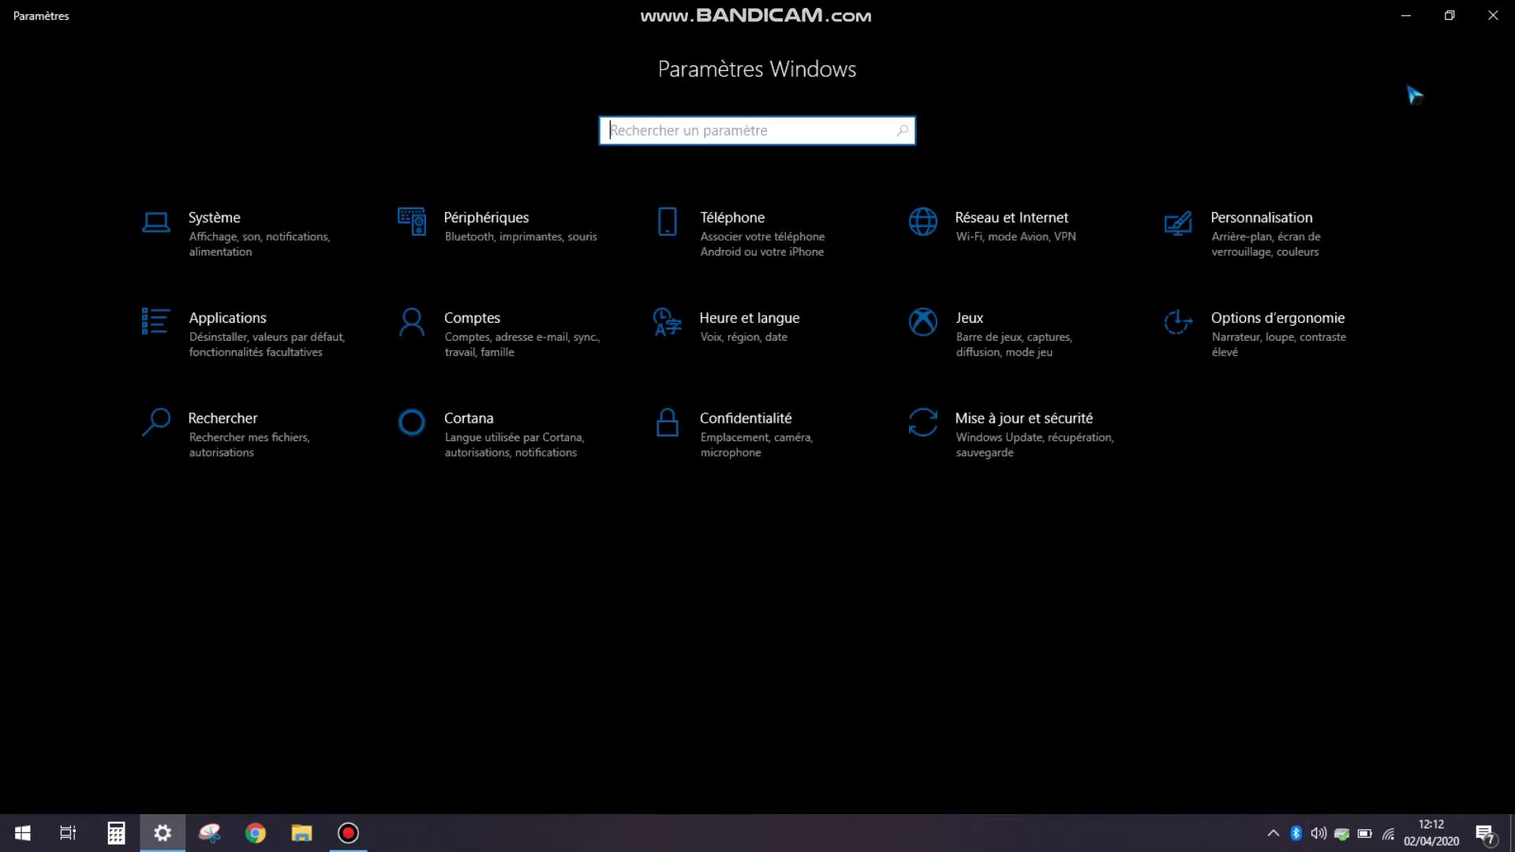
pyautogui.press('Down')
pyautogui.press('Left')
pyautogui.press('Left')
pyautogui.press('Up')
pyautogui.click(1495, 17)
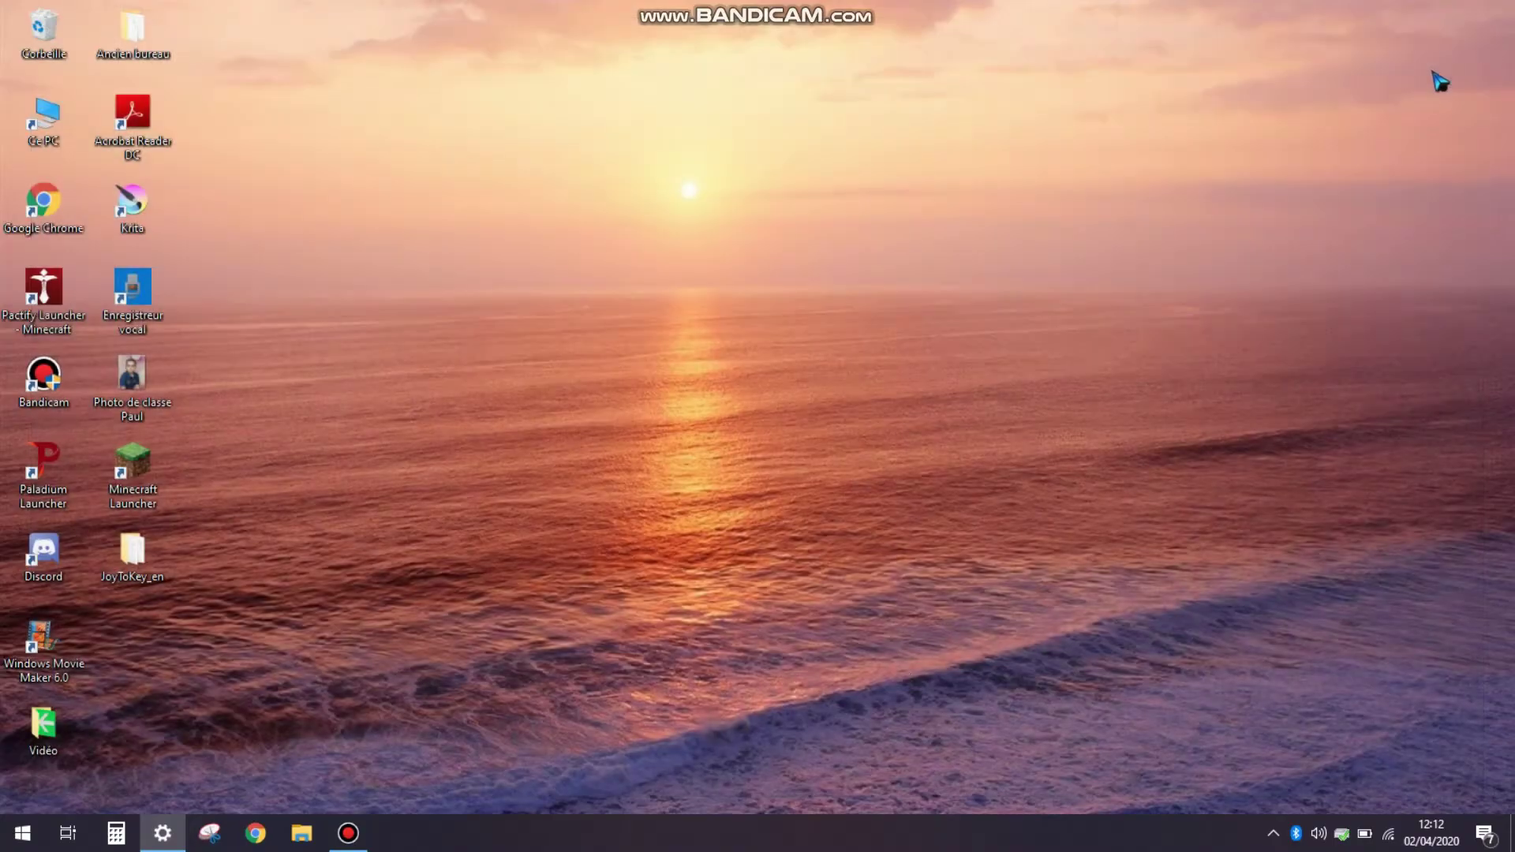
# - Download the old stable version JoyToKey 5.2.1 from the joytokey.net download page in Chrome, and close the browser
pyautogui.click(255, 834)
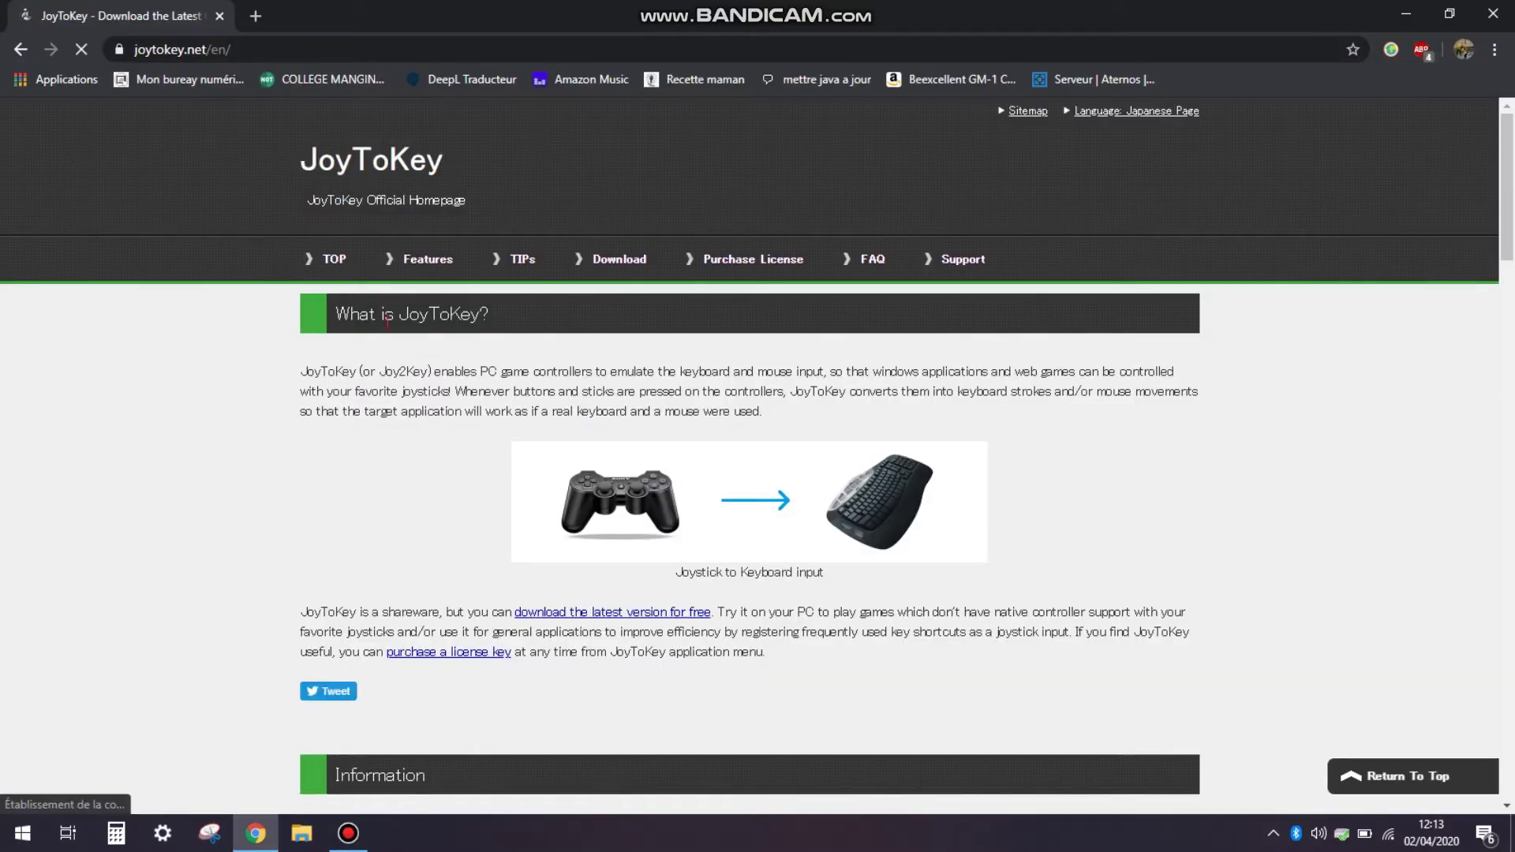
pyautogui.click(645, 278)
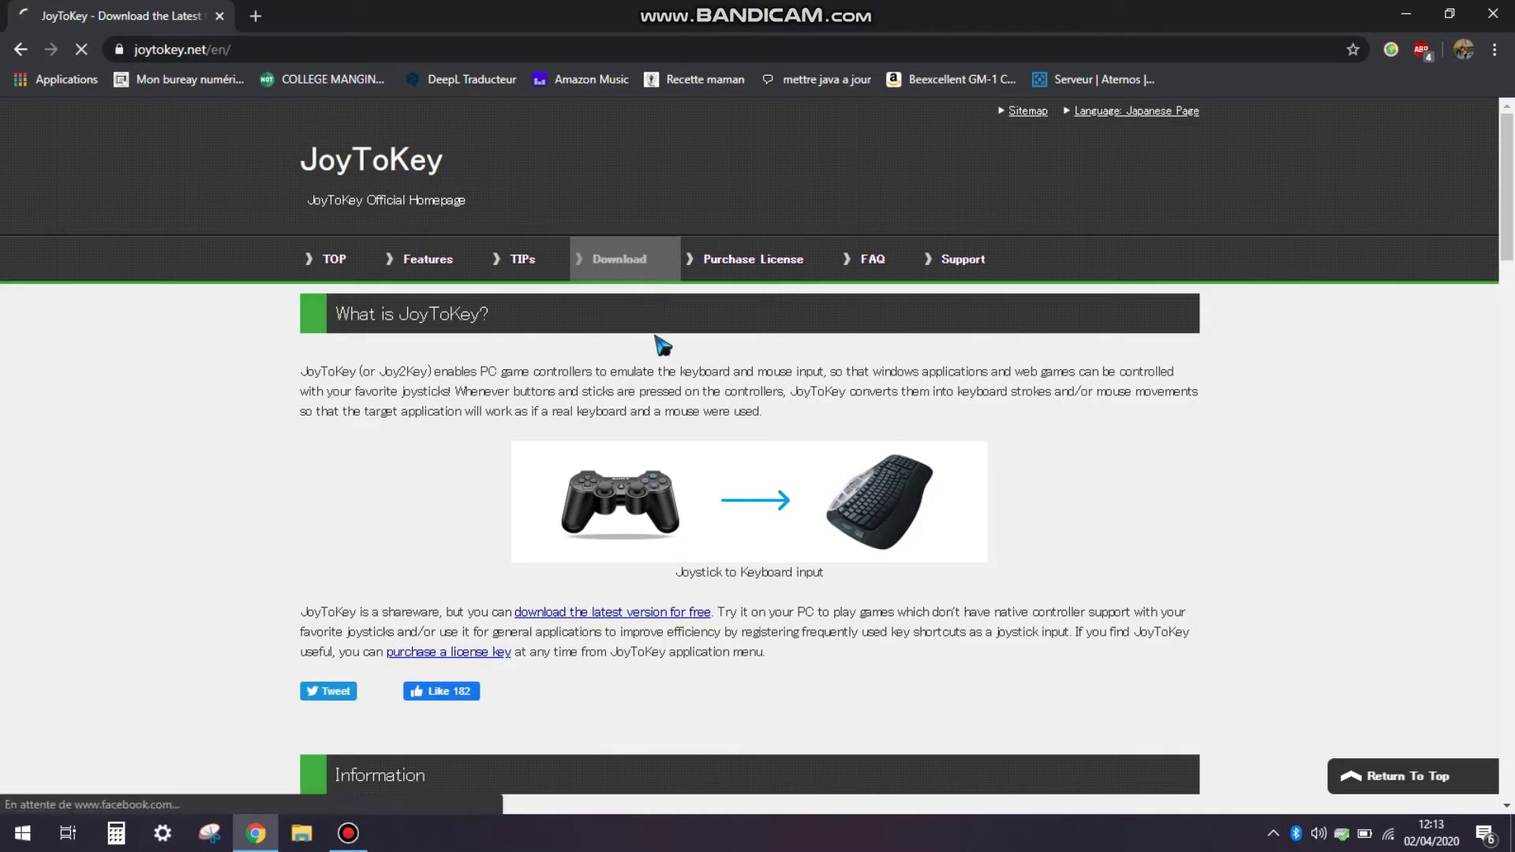
pyautogui.scroll(-8, 660, 397)
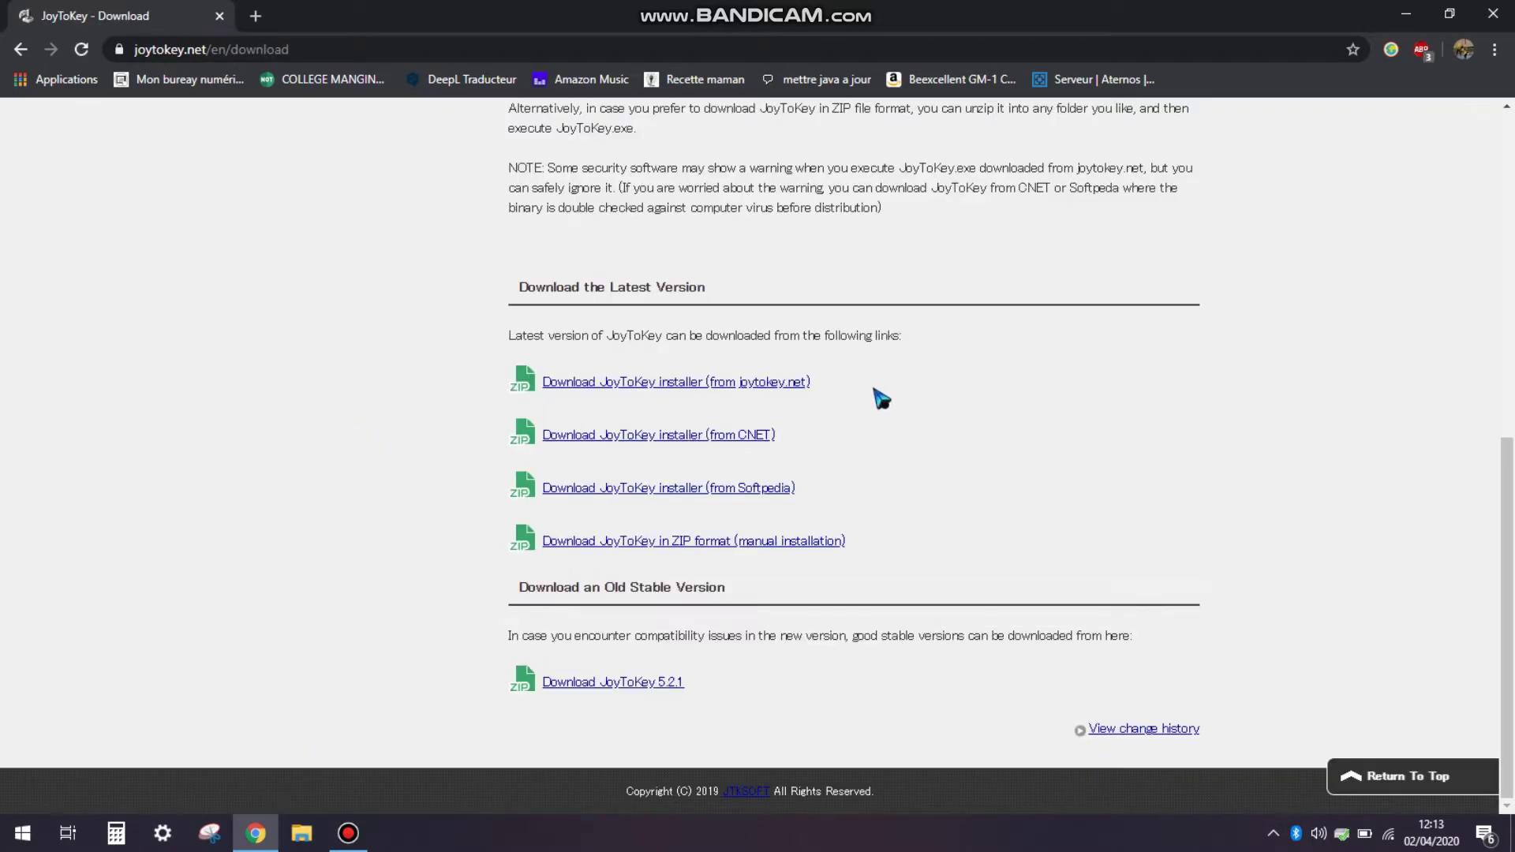
pyautogui.moveTo(813, 383); pyautogui.dragTo(620, 558)
pyautogui.click(975, 554)
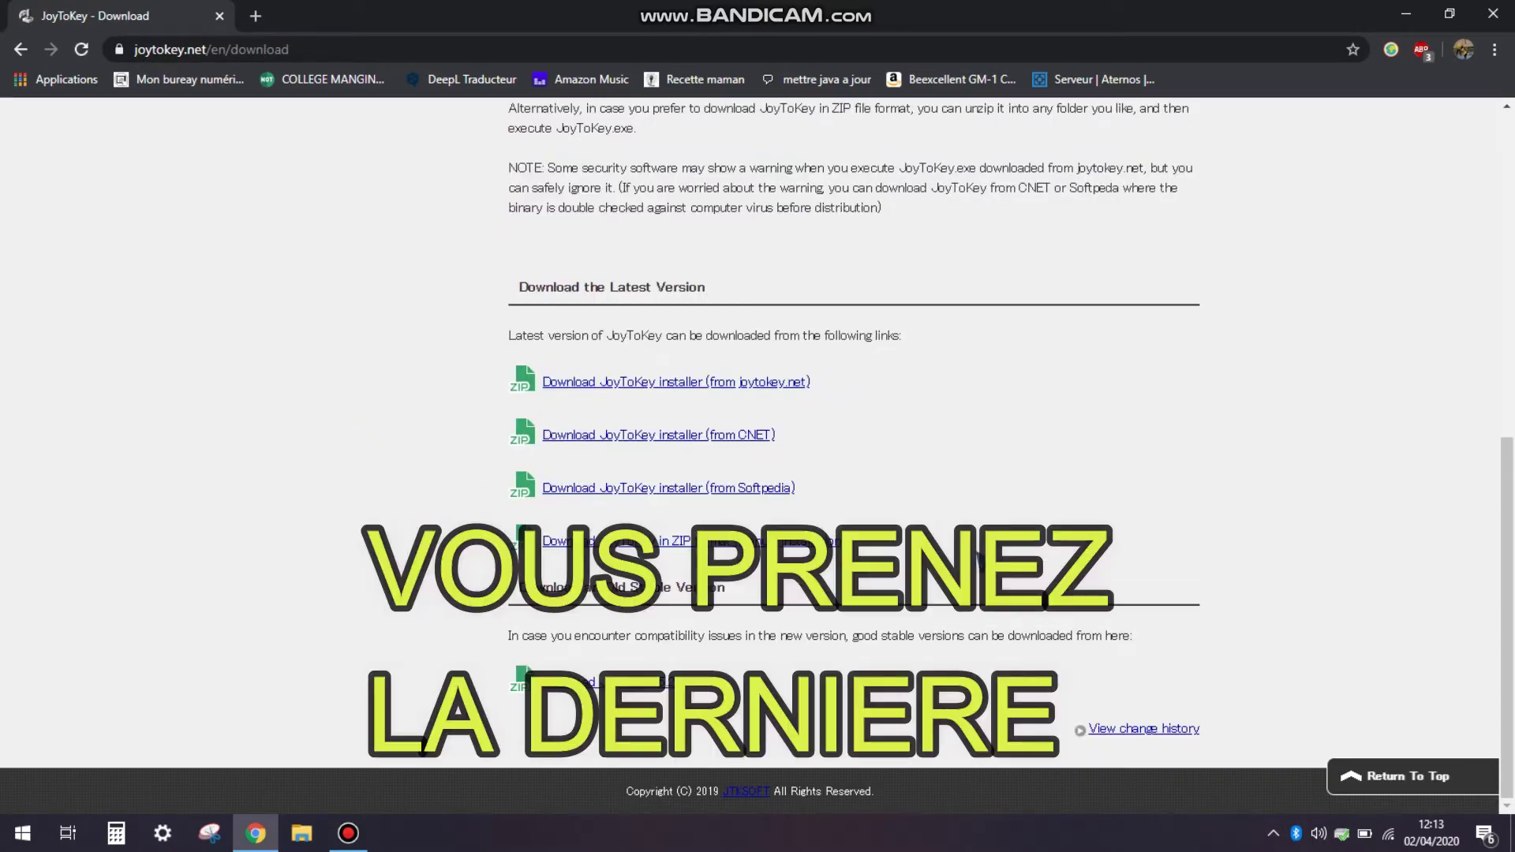
pyautogui.click(633, 685)
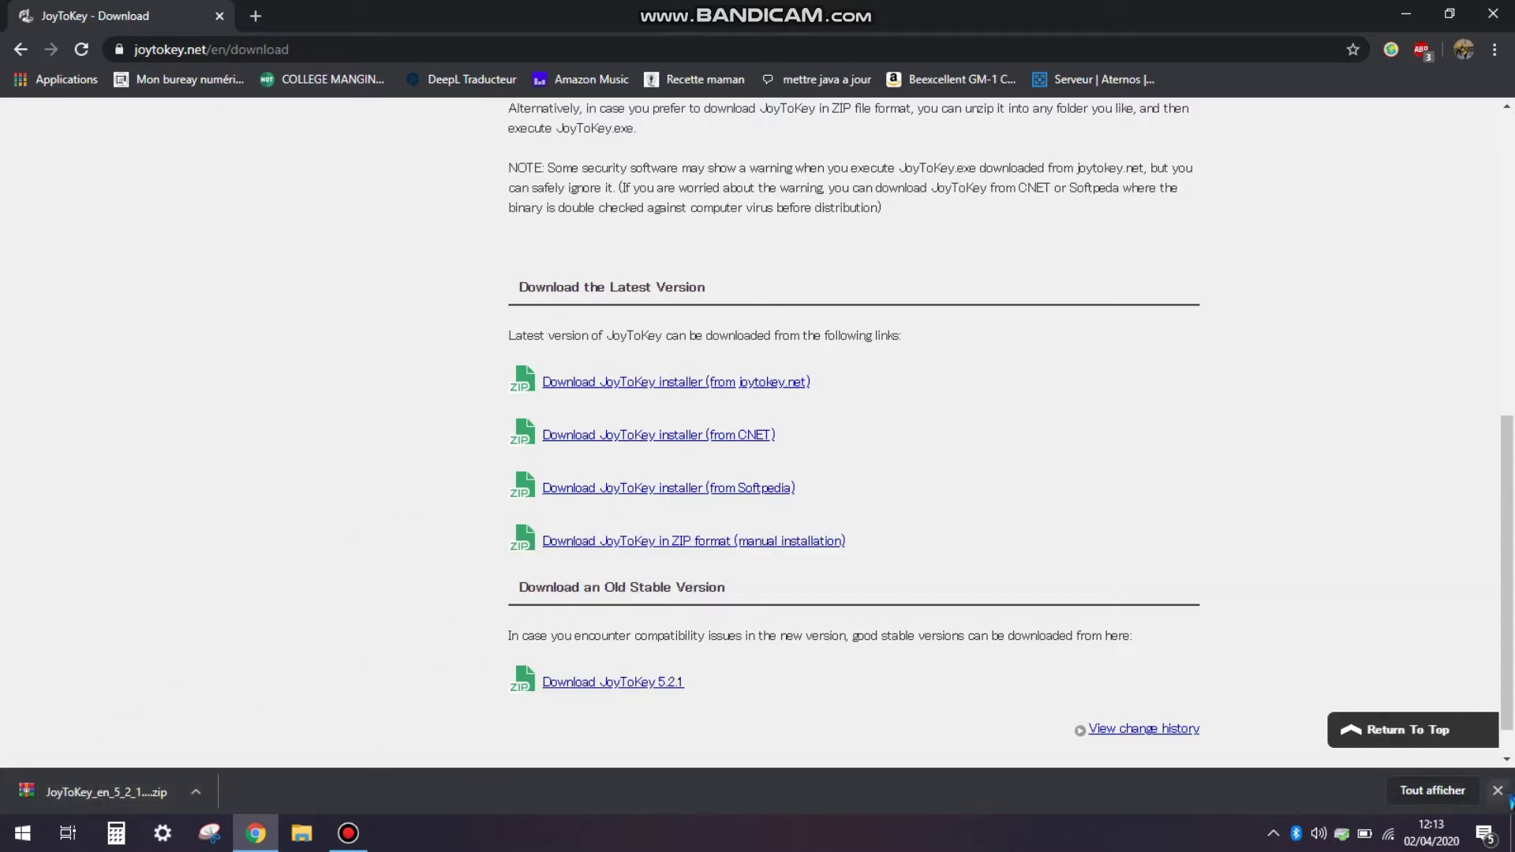
pyautogui.click(1498, 791)
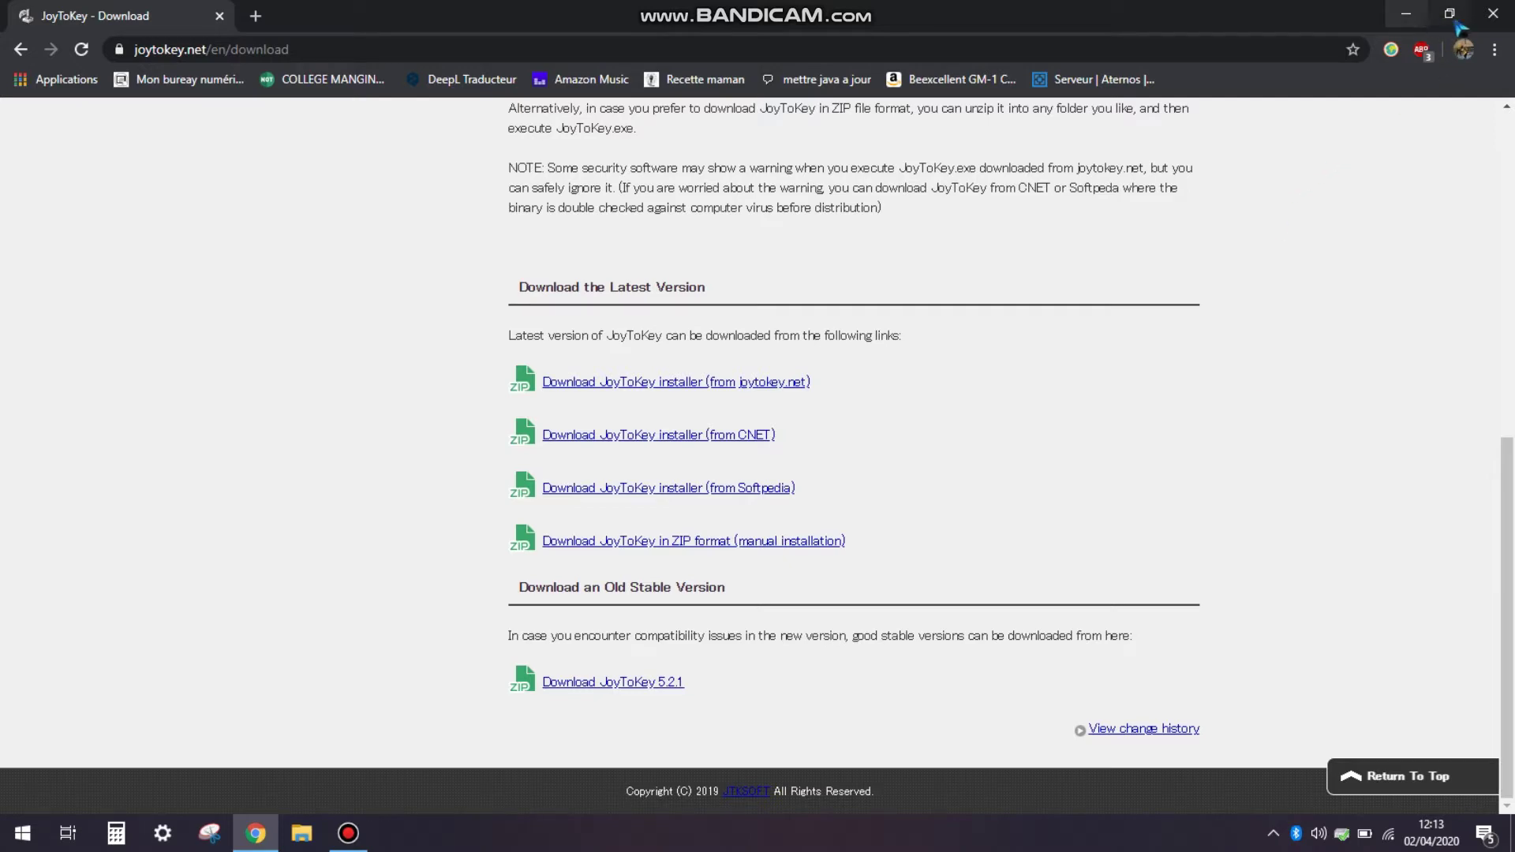
pyautogui.click(1494, 13)
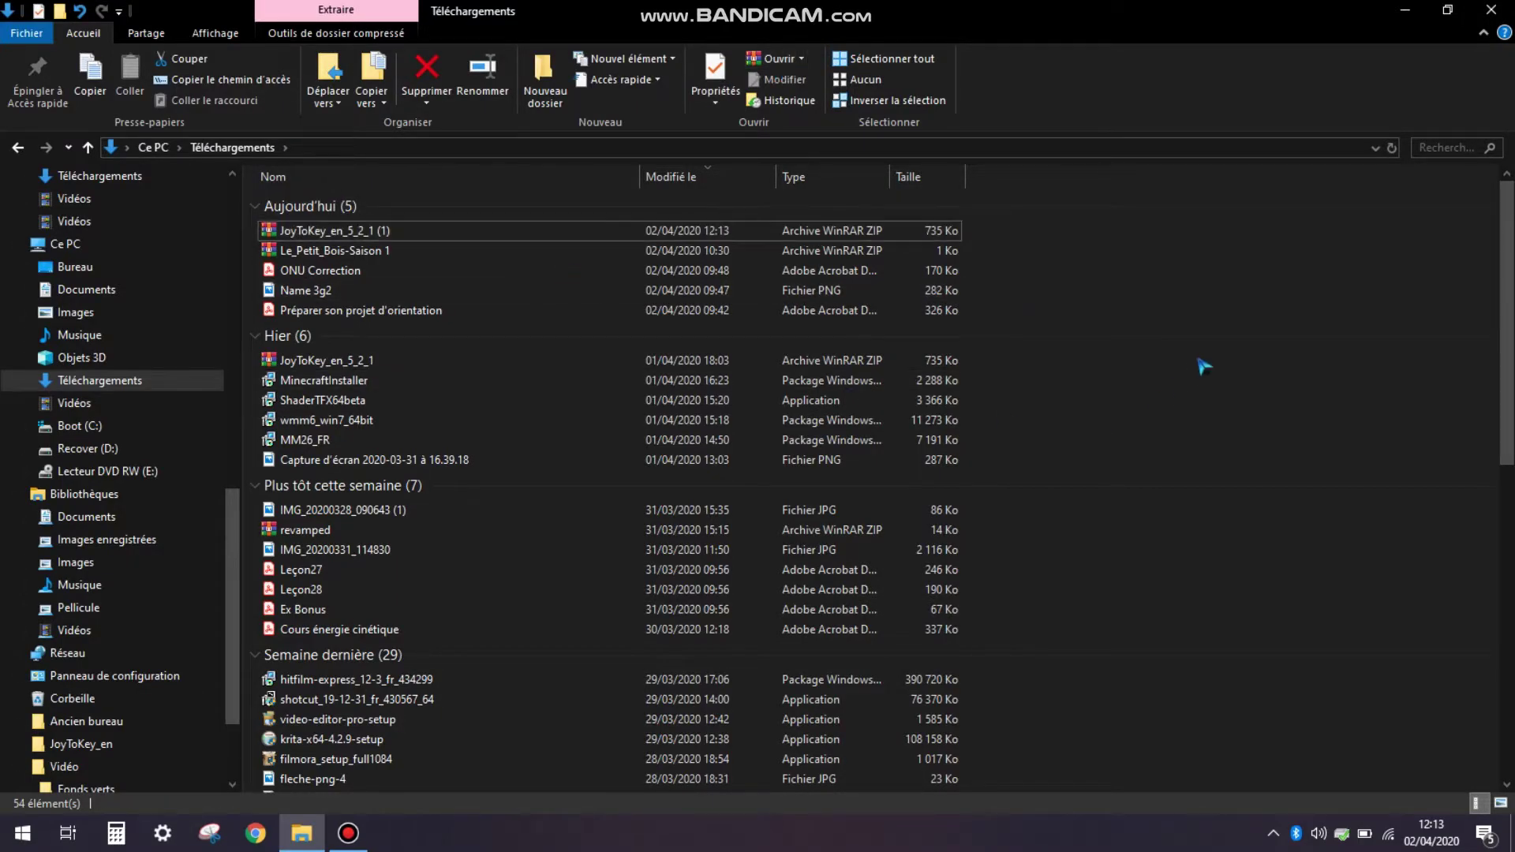
# - Delete the JoyToKey_en_5_2_1 (1) archive from the Téléchargements folder and open the JoyToKey_en folder on the desktop
pyautogui.click(945, 237)
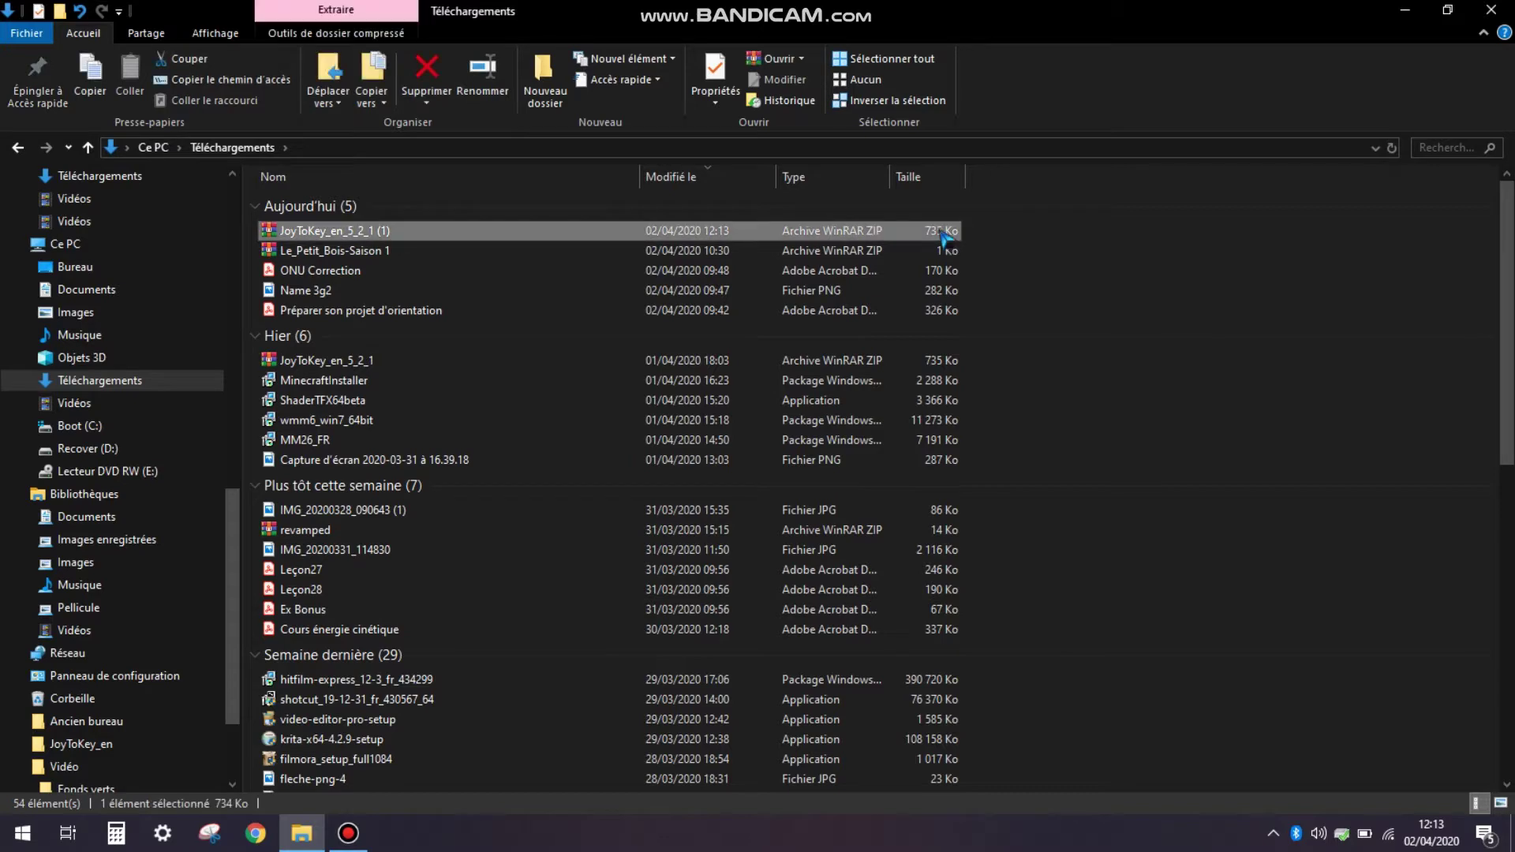
pyautogui.press('Delete')
pyautogui.click(825, 490)
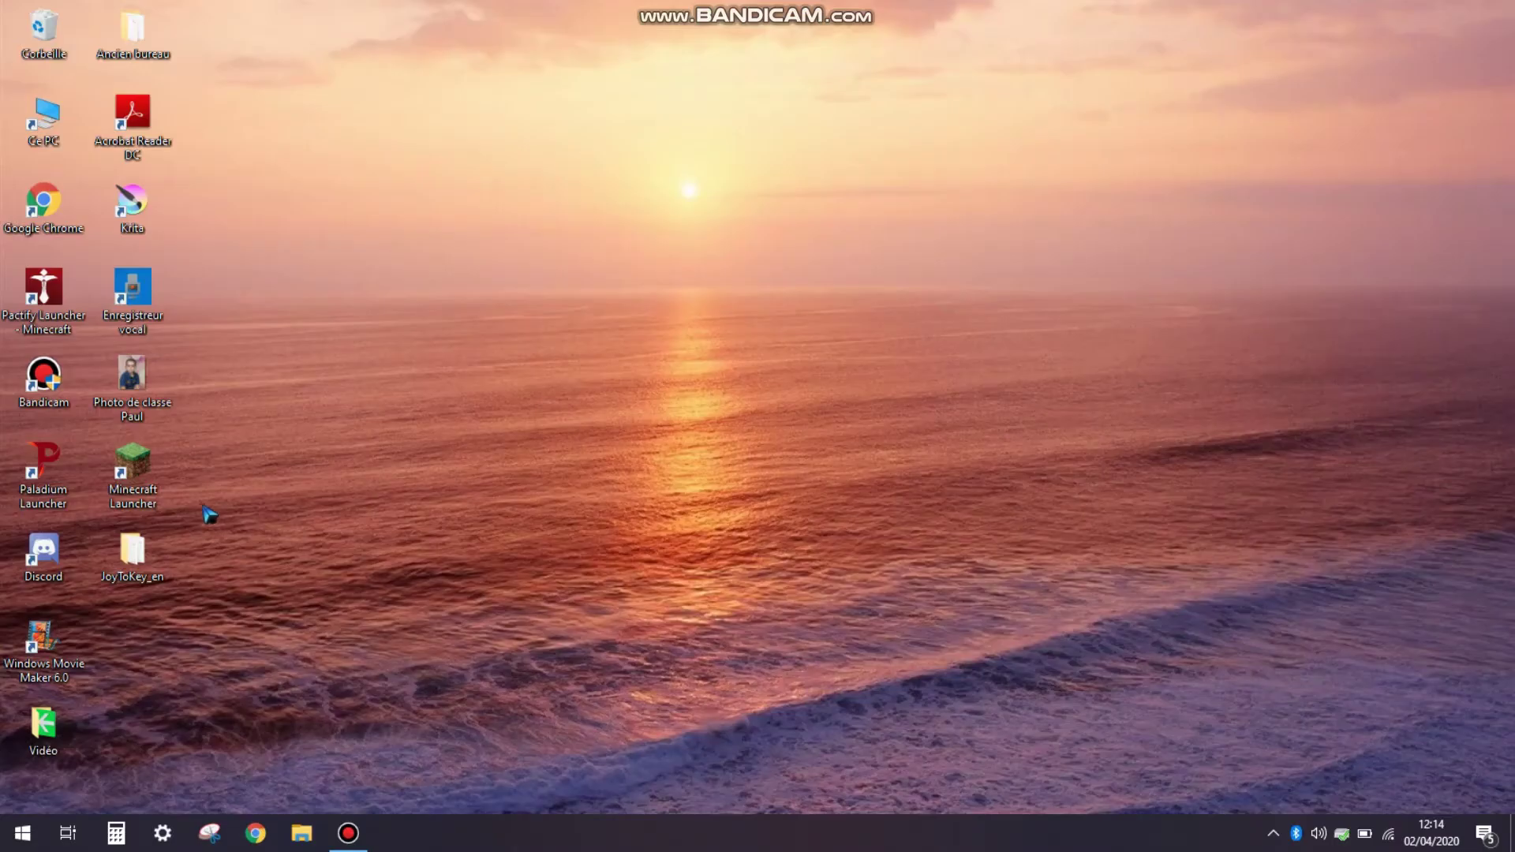
pyautogui.doubleClick(162, 562)
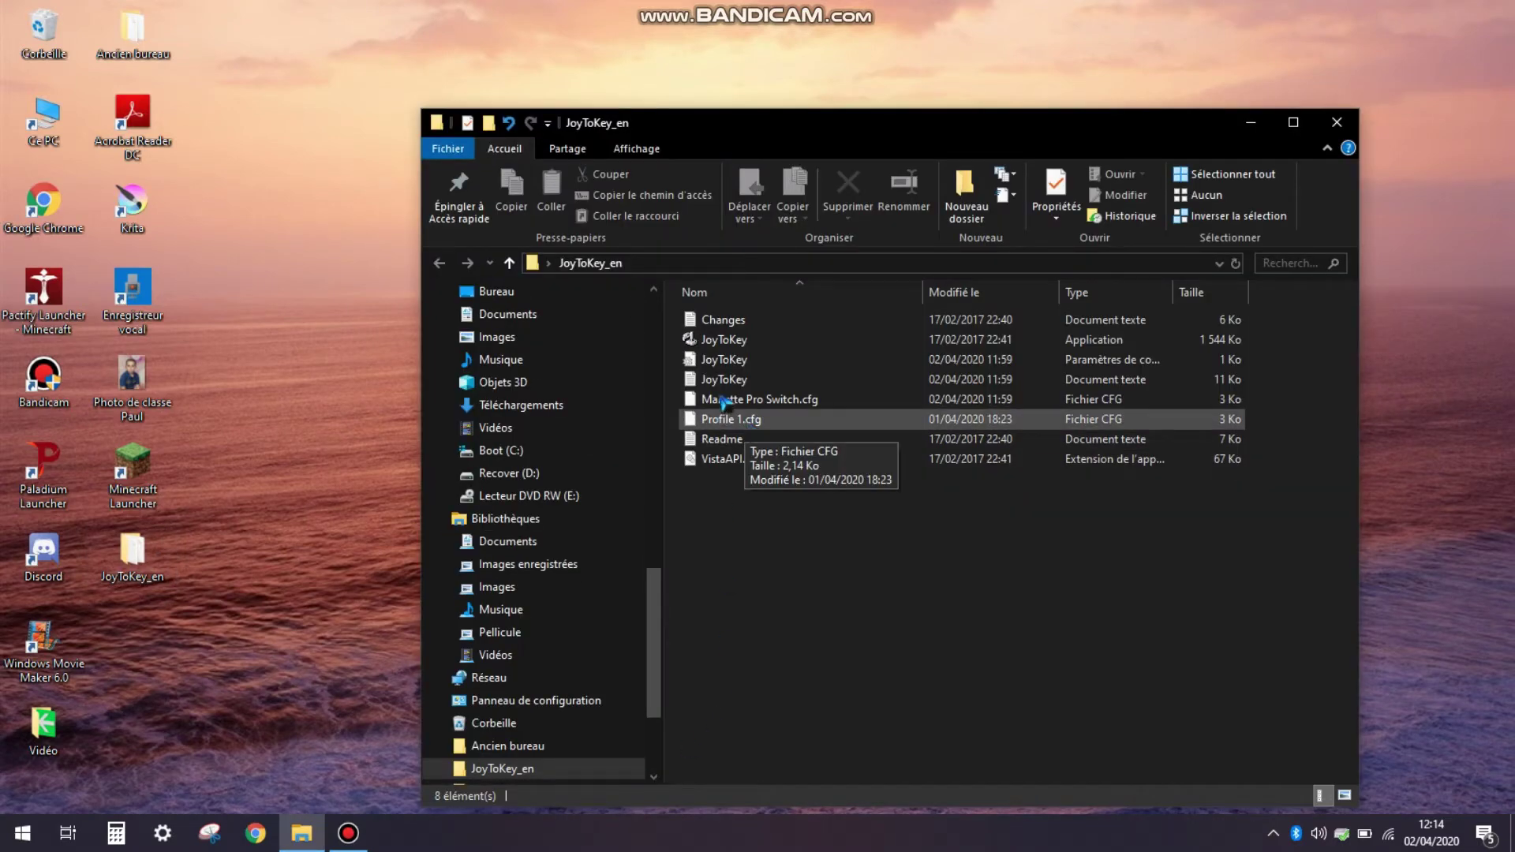
# - Search Windows for "controleur", open the USB game controller settings and examine the test properties of the Wireless Gamepad
pyautogui.click(379, 785)
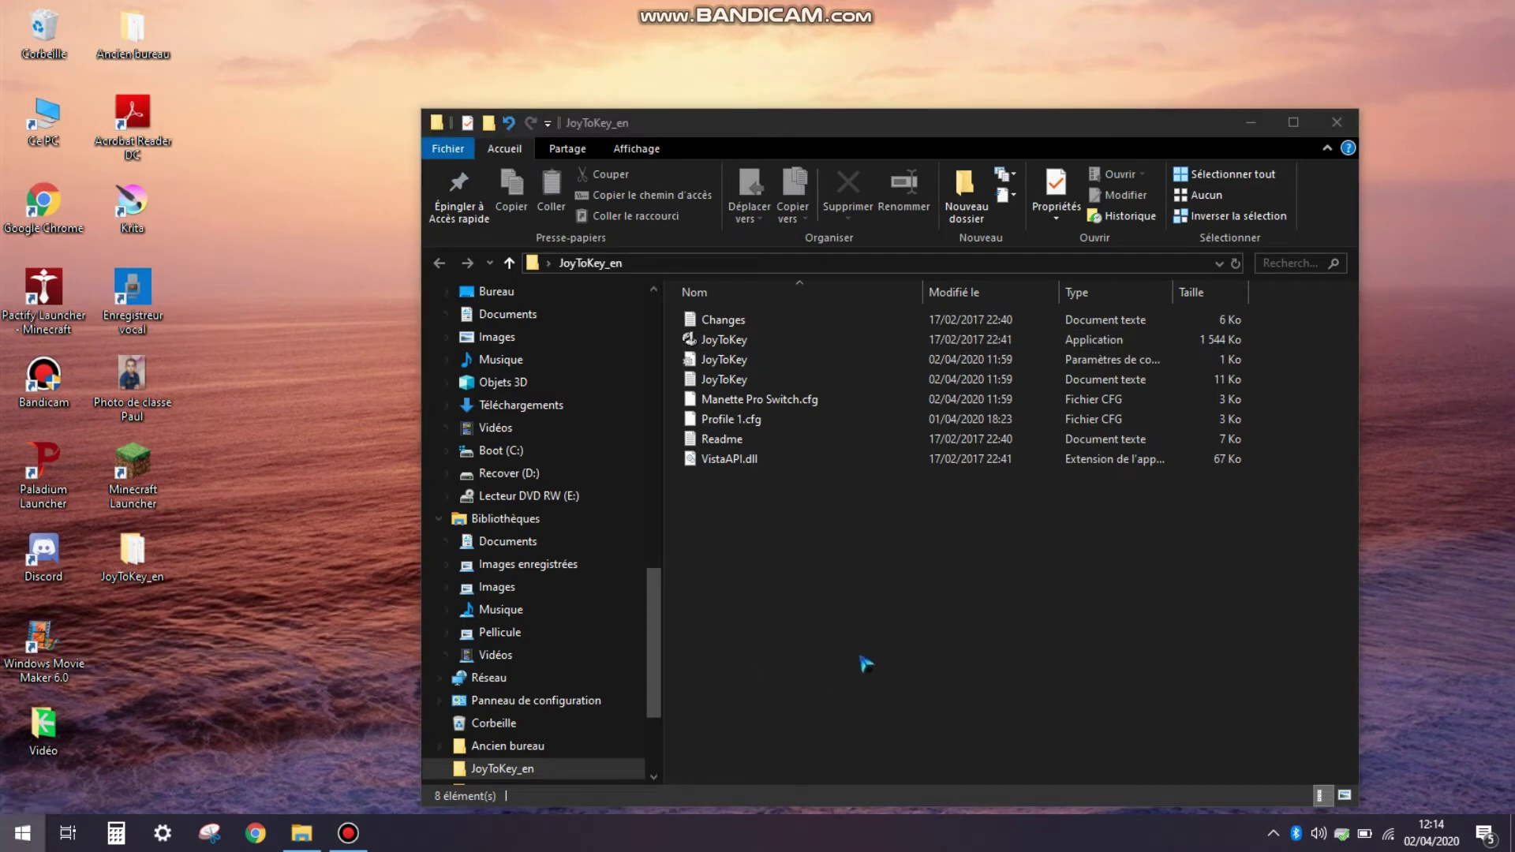
pyautogui.press('super')
pyautogui.write('controleur')
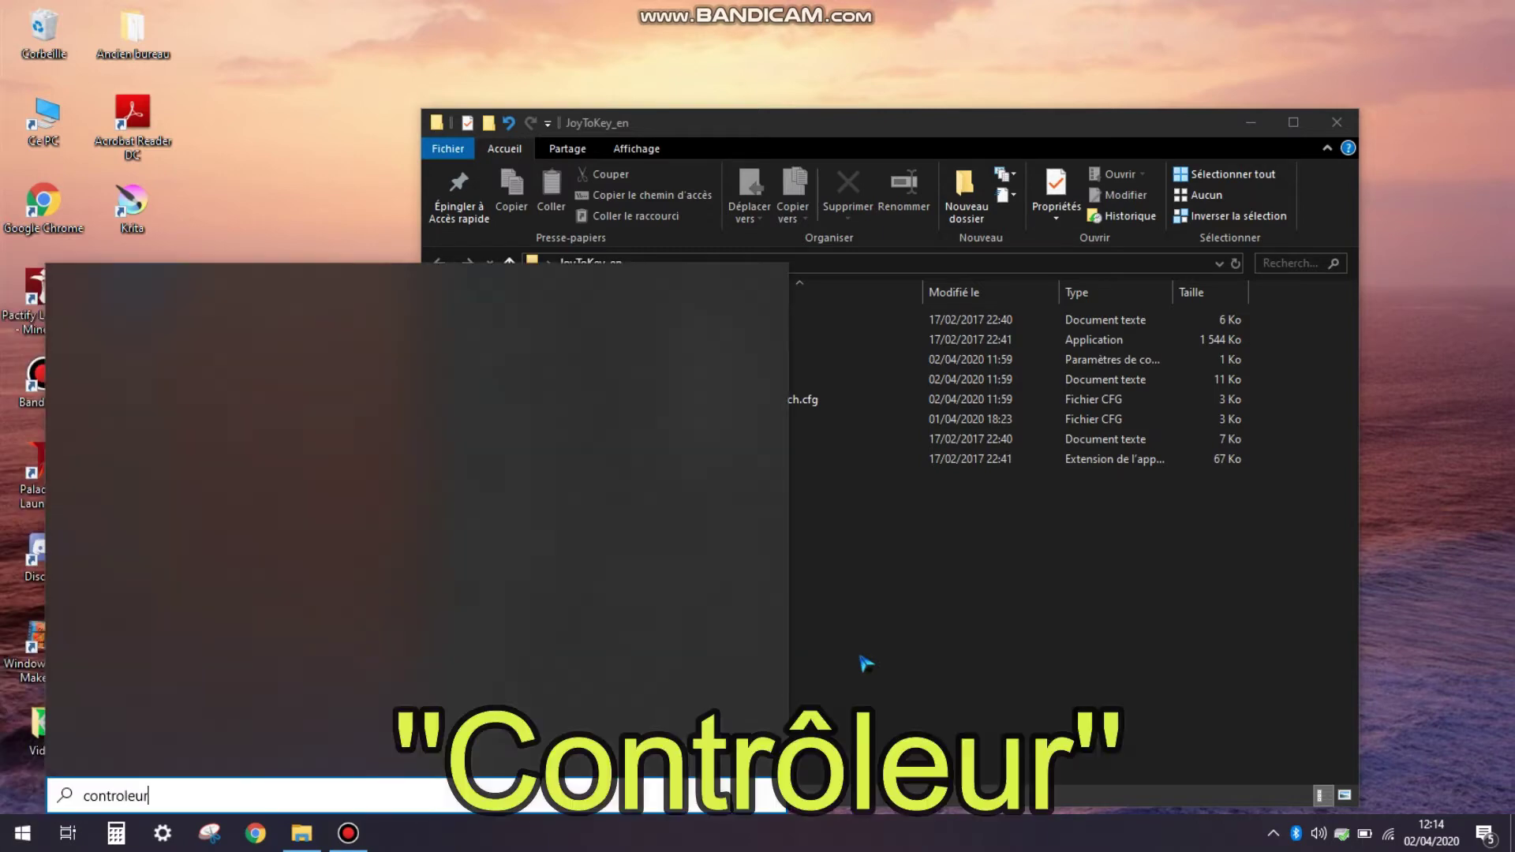
pyautogui.click(229, 387)
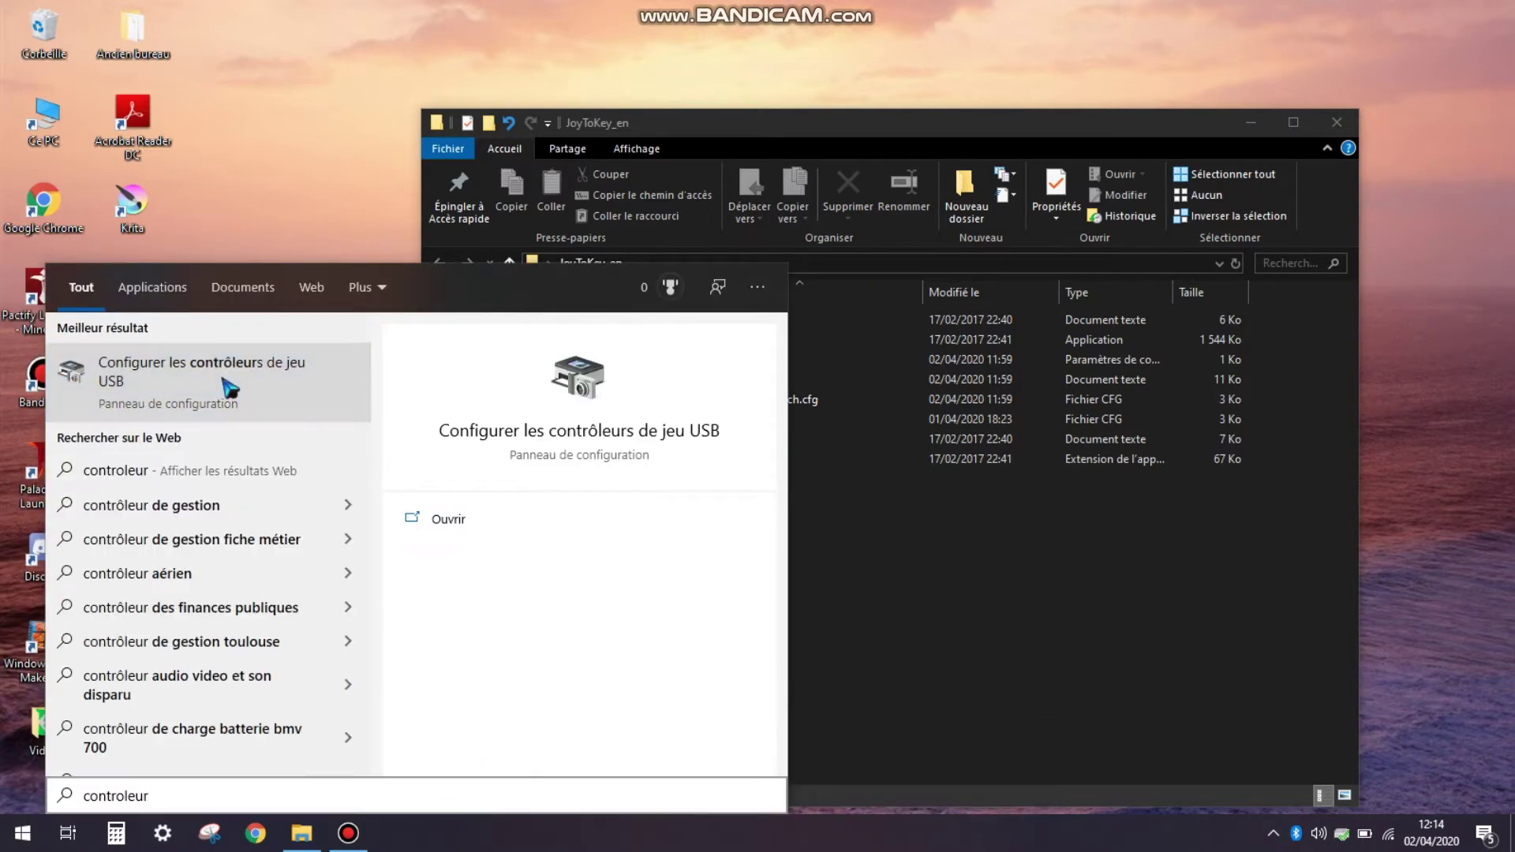
pyautogui.click(430, 394)
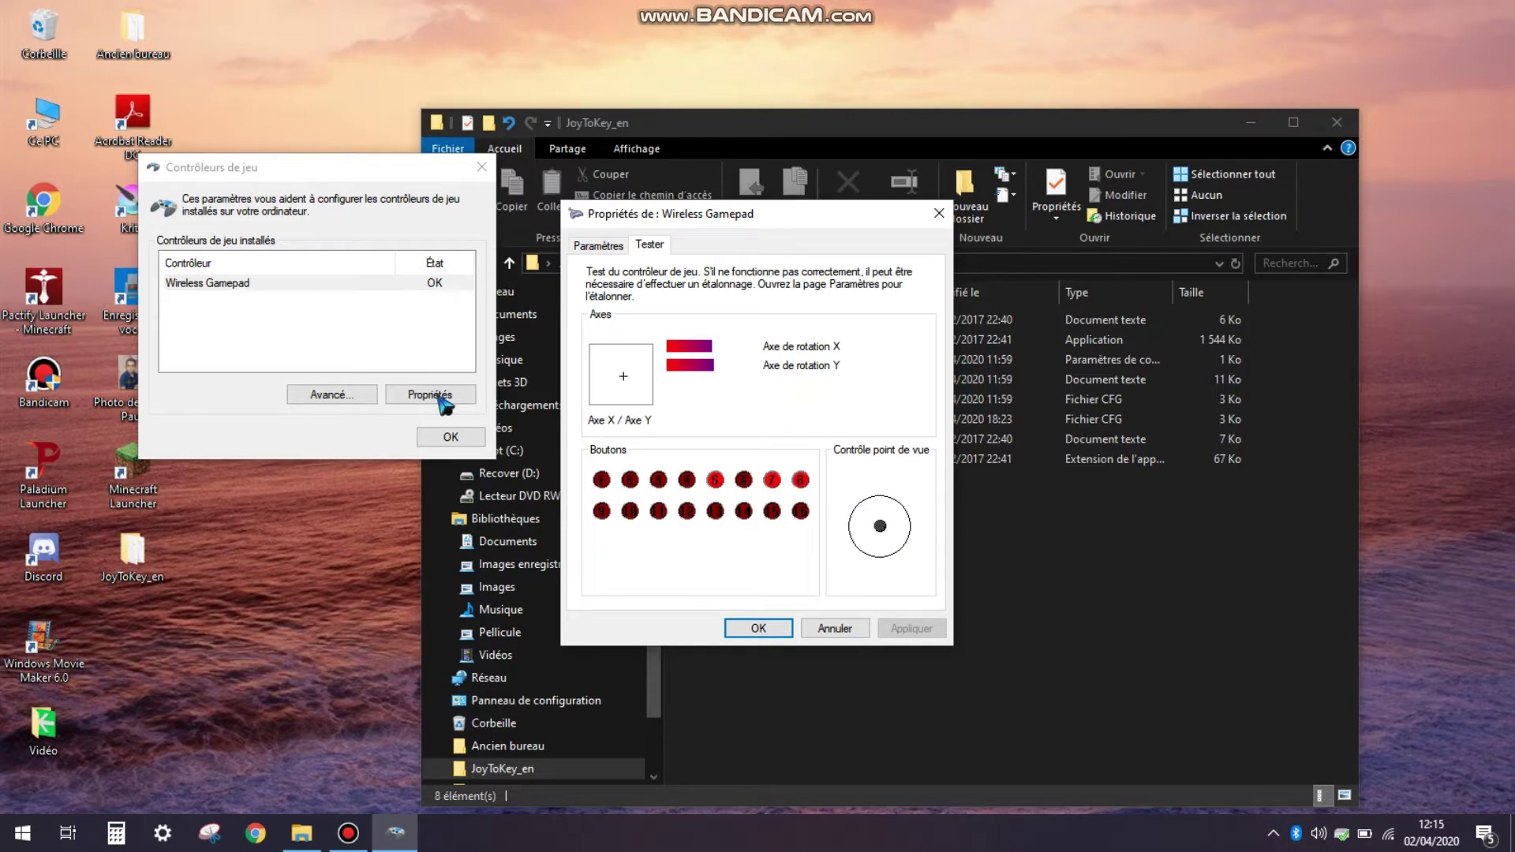
pyautogui.click(758, 629)
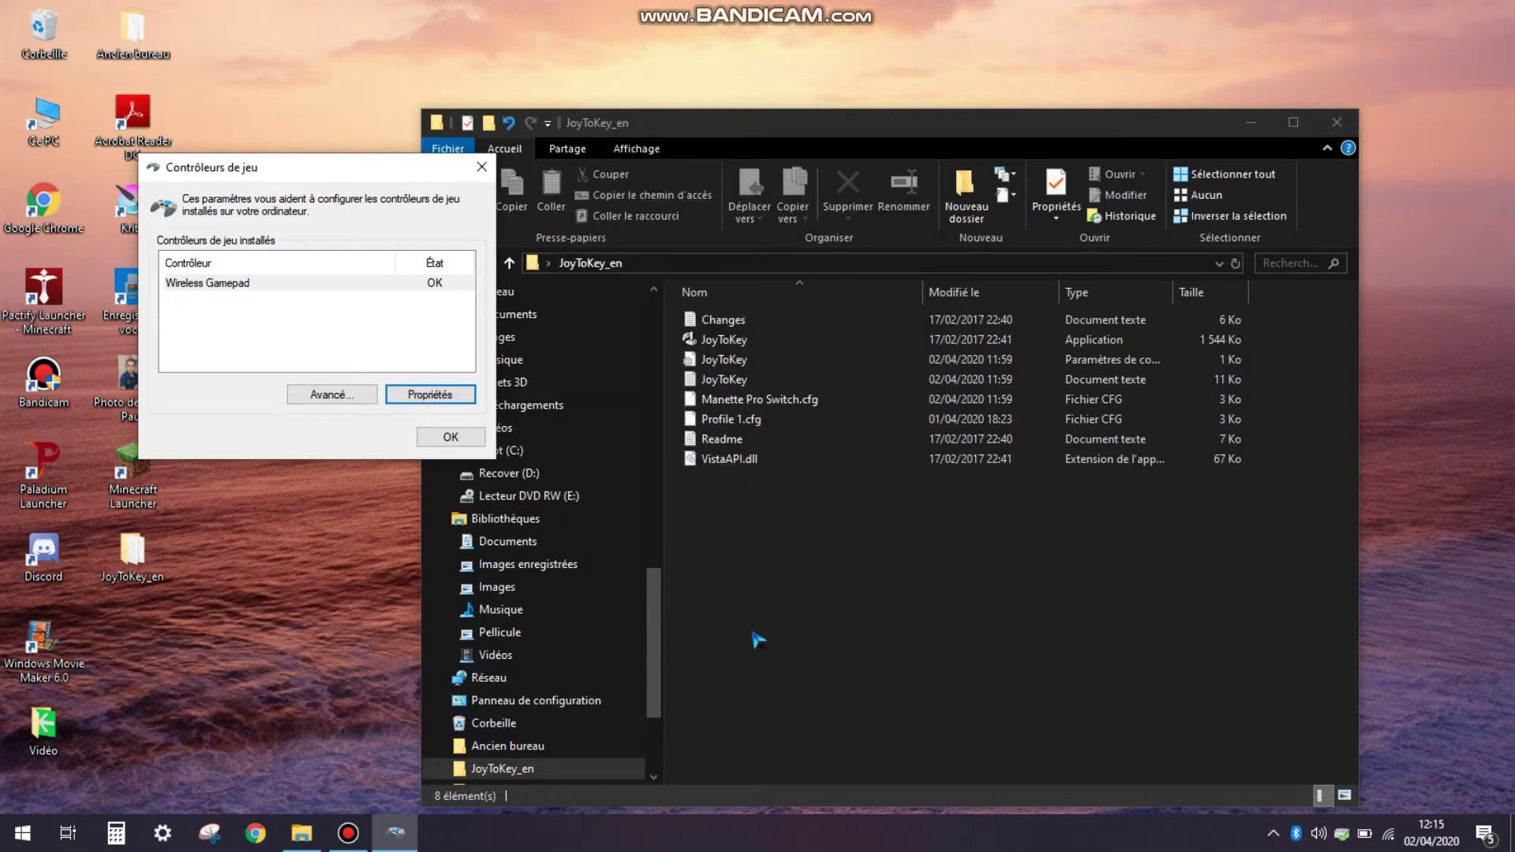
pyautogui.click(431, 394)
pyautogui.moveTo(436, 221); pyautogui.dragTo(253, 122)
# - Launch JoyToKey and inspect the keyboard assignment of Stick1 left in the Manette Pro Switch profile, without changing it
pyautogui.doubleClick(742, 340)
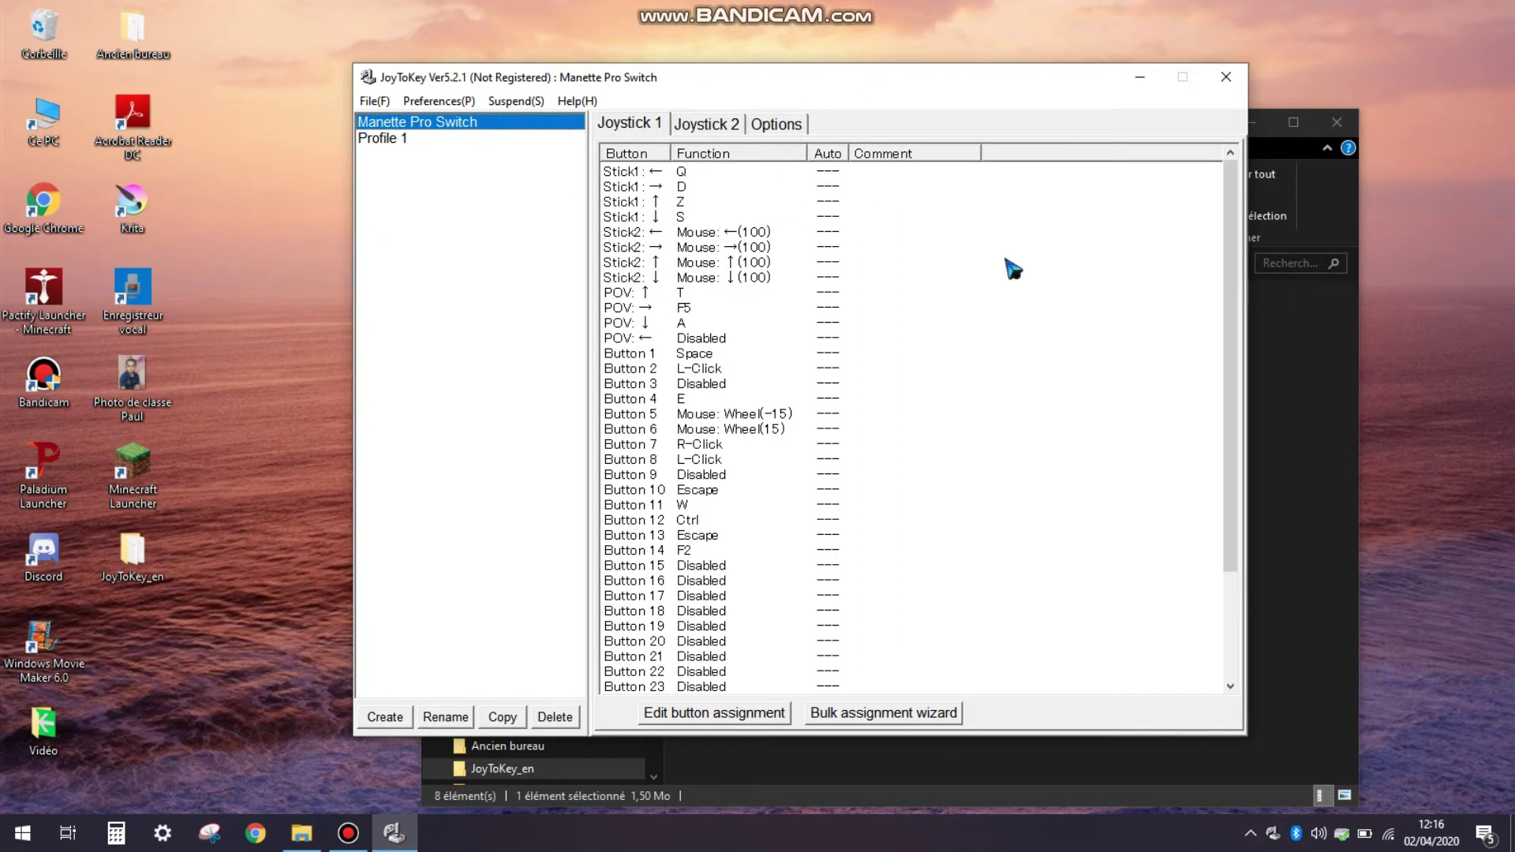
pyautogui.doubleClick(692, 171)
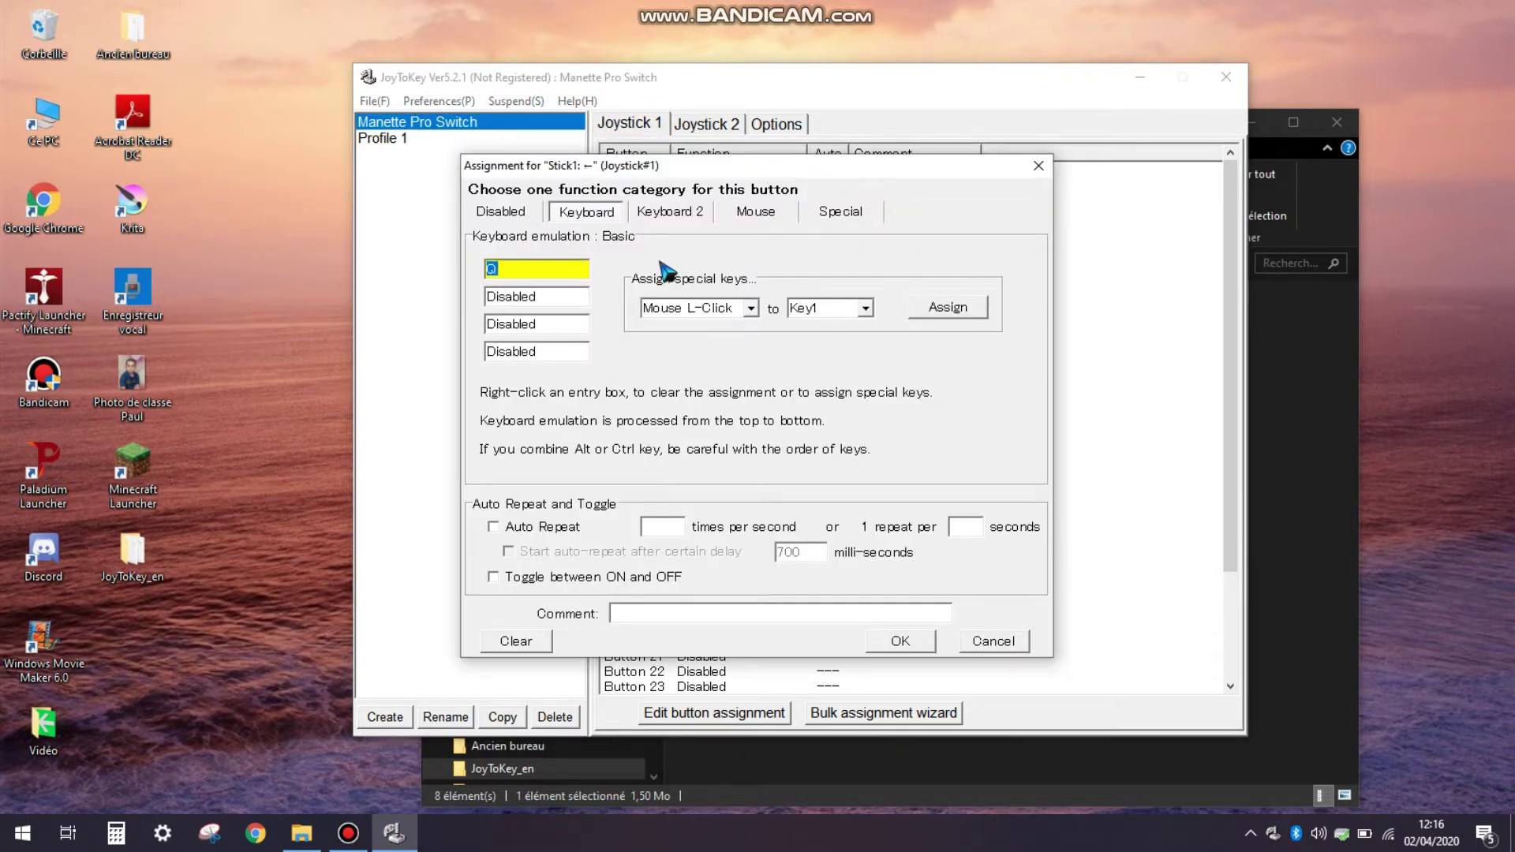
pyautogui.press('Tab')
pyautogui.press('Return')
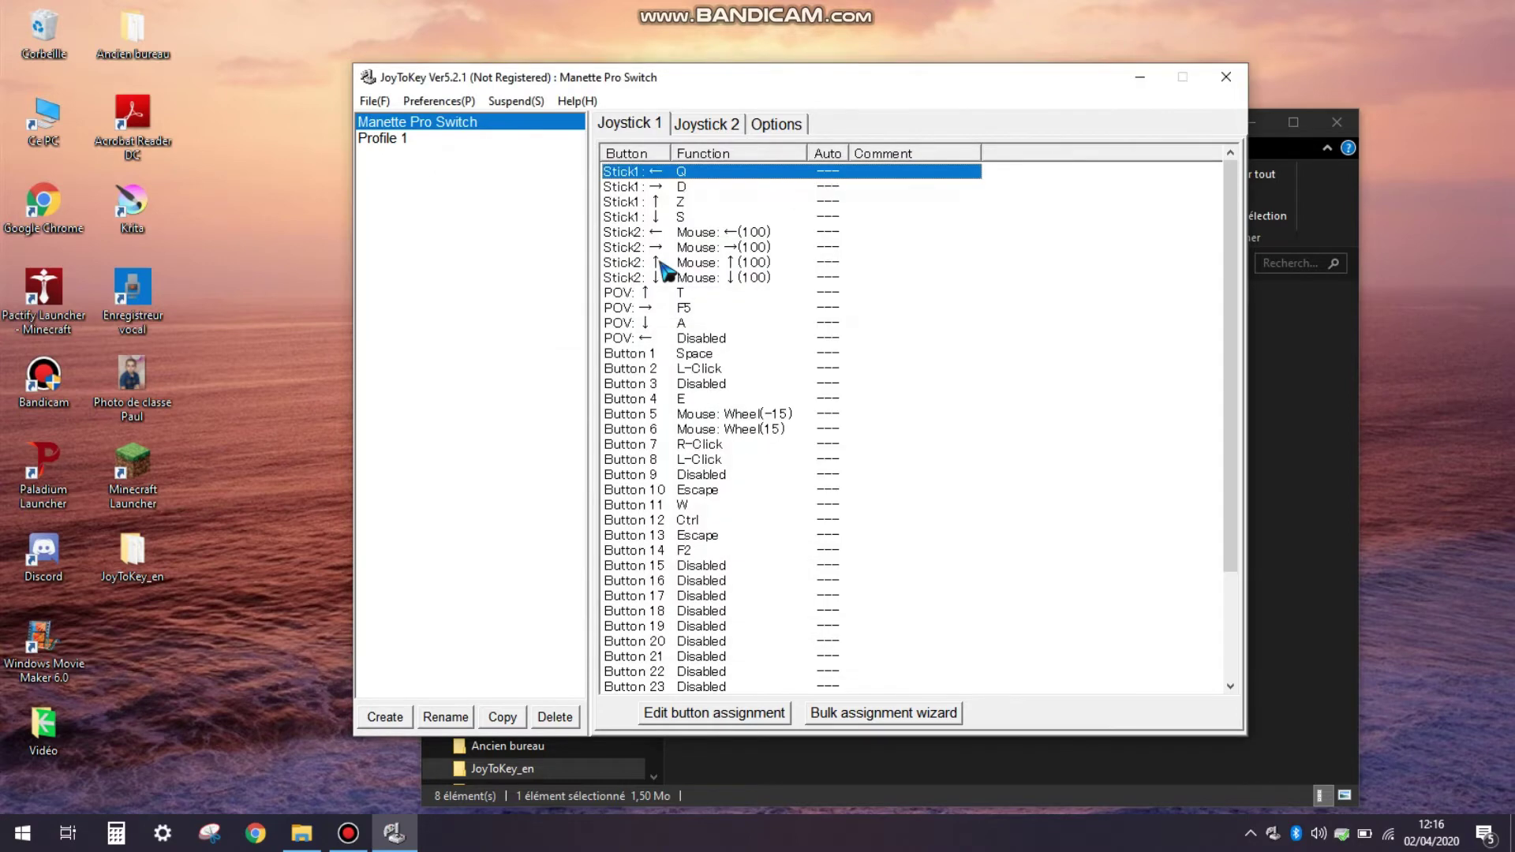
pyautogui.press('Return')
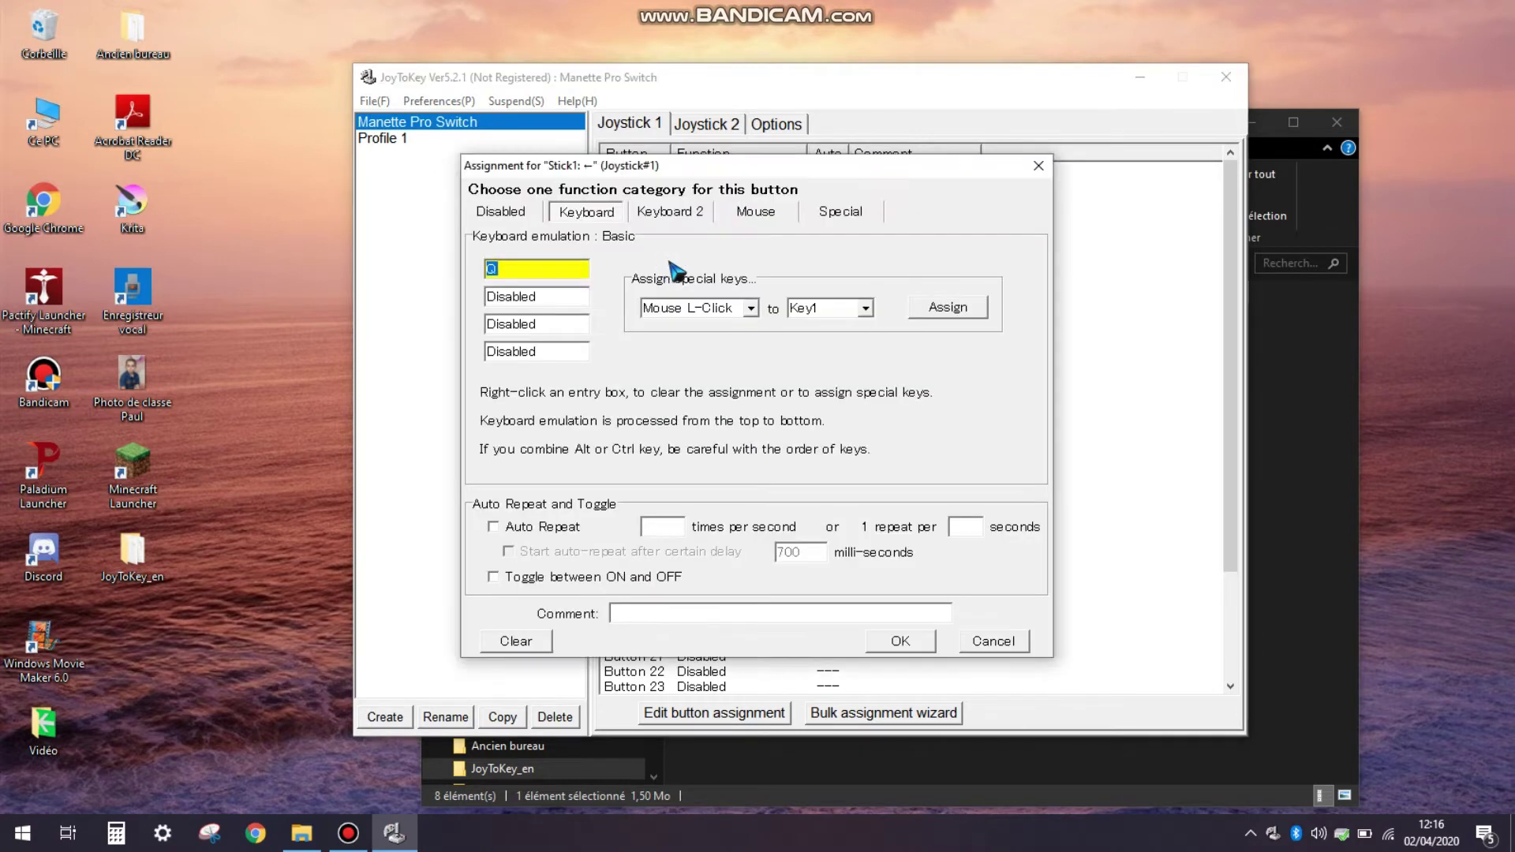
pyautogui.click(1038, 168)
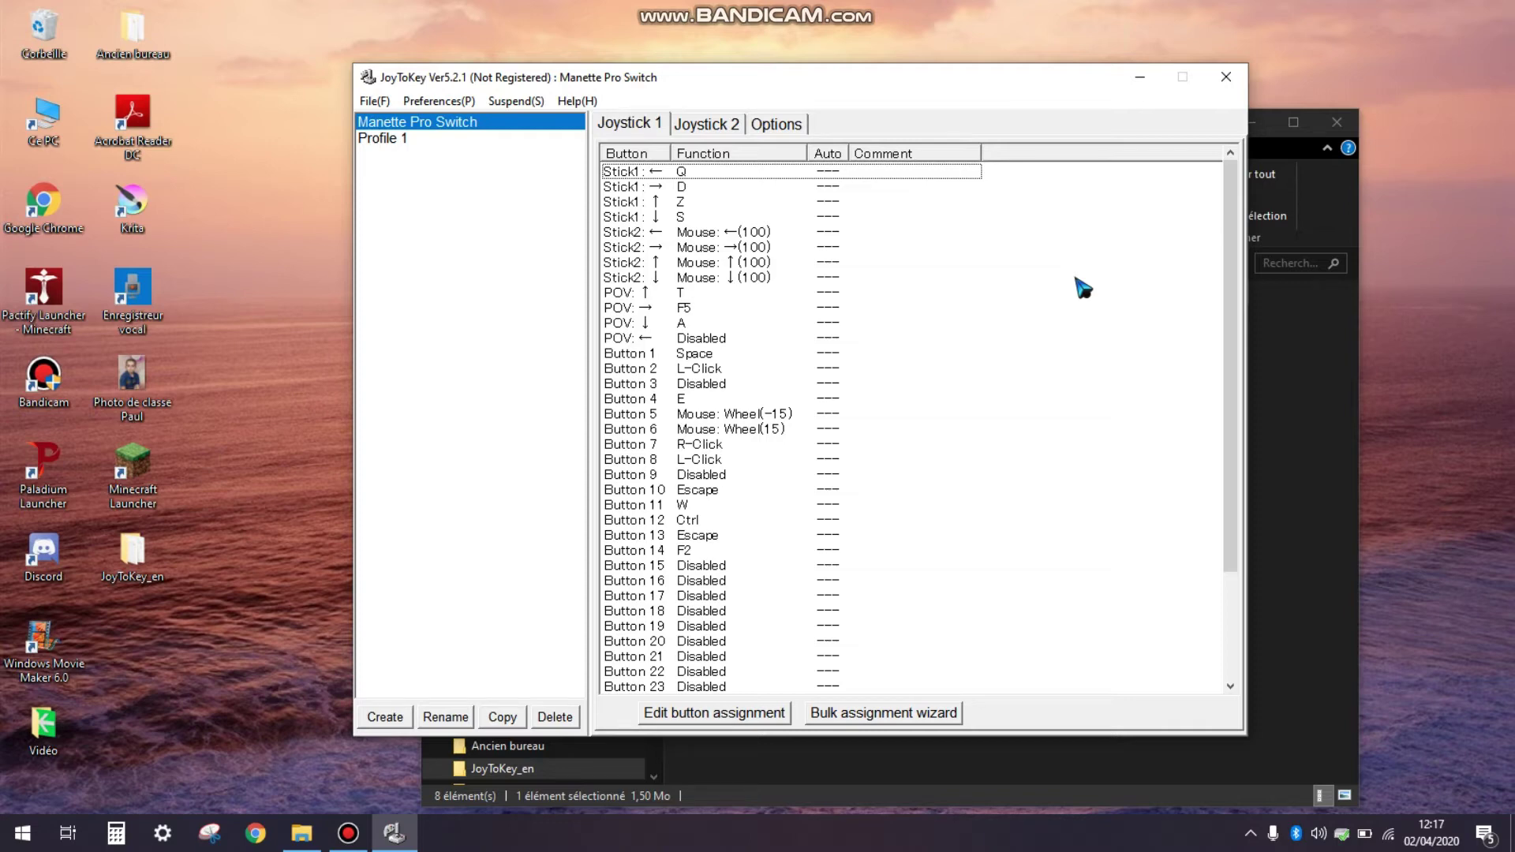
# - Review the mouse cursor movement assignments of Stick2 left and Stick2 down, and confirm each one
pyautogui.doubleClick(692, 233)
pyautogui.click(586, 212)
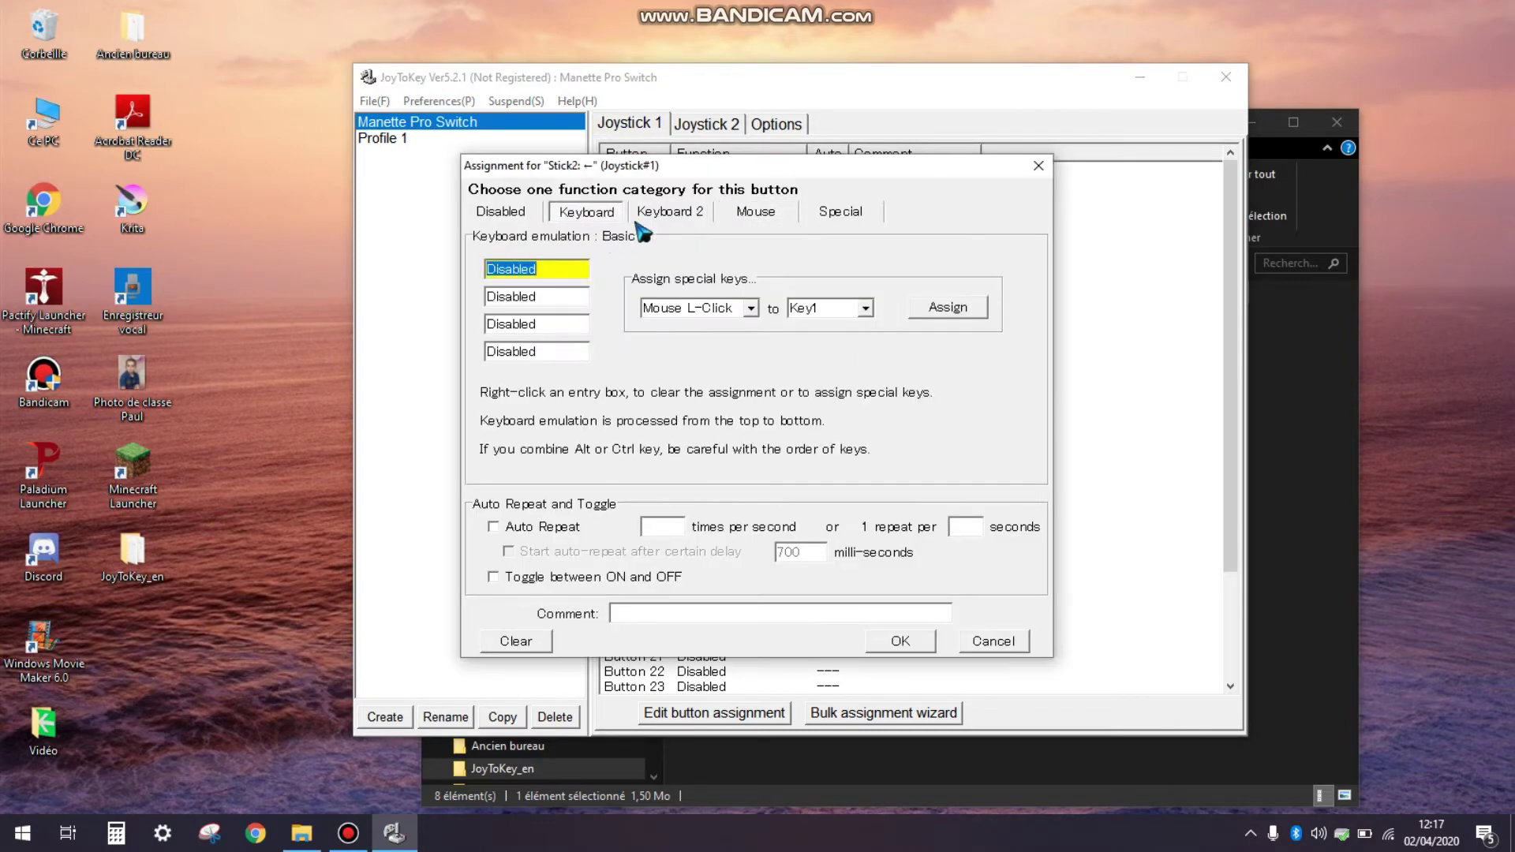
pyautogui.click(756, 213)
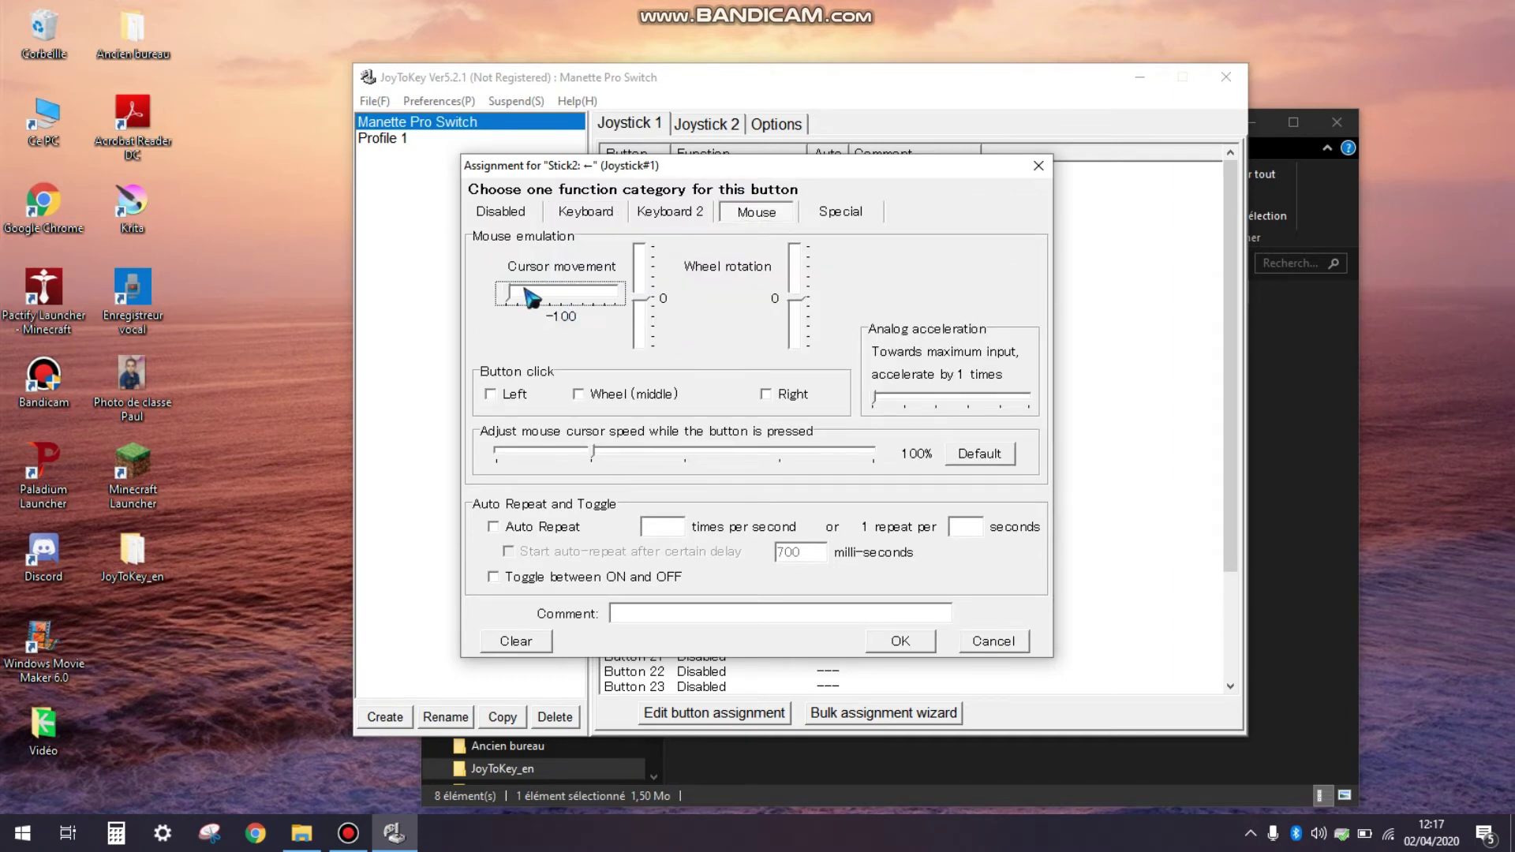
pyautogui.click(900, 641)
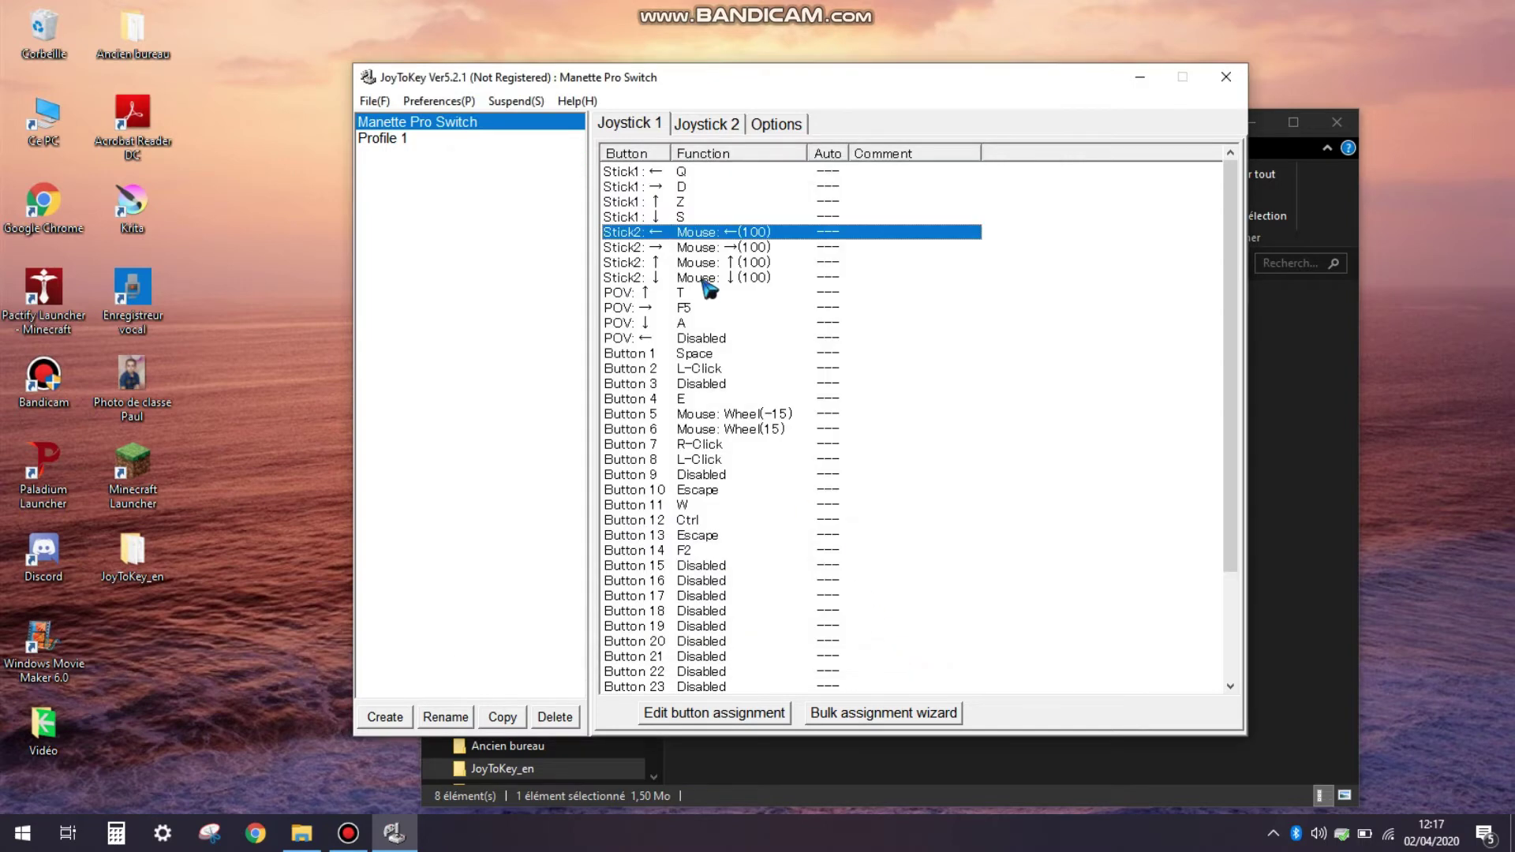
pyautogui.doubleClick(702, 279)
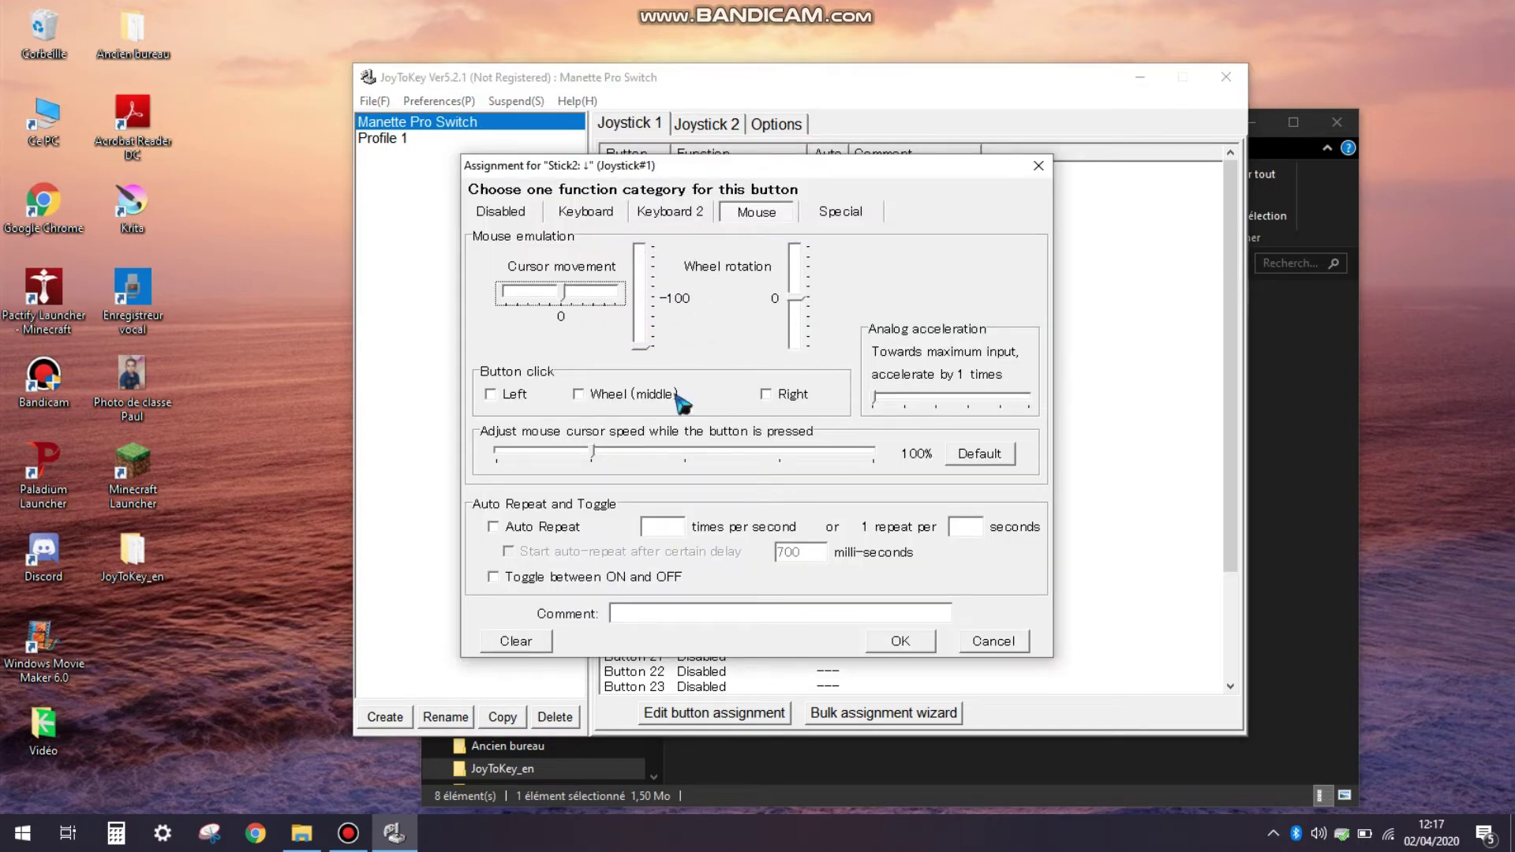
pyautogui.click(901, 641)
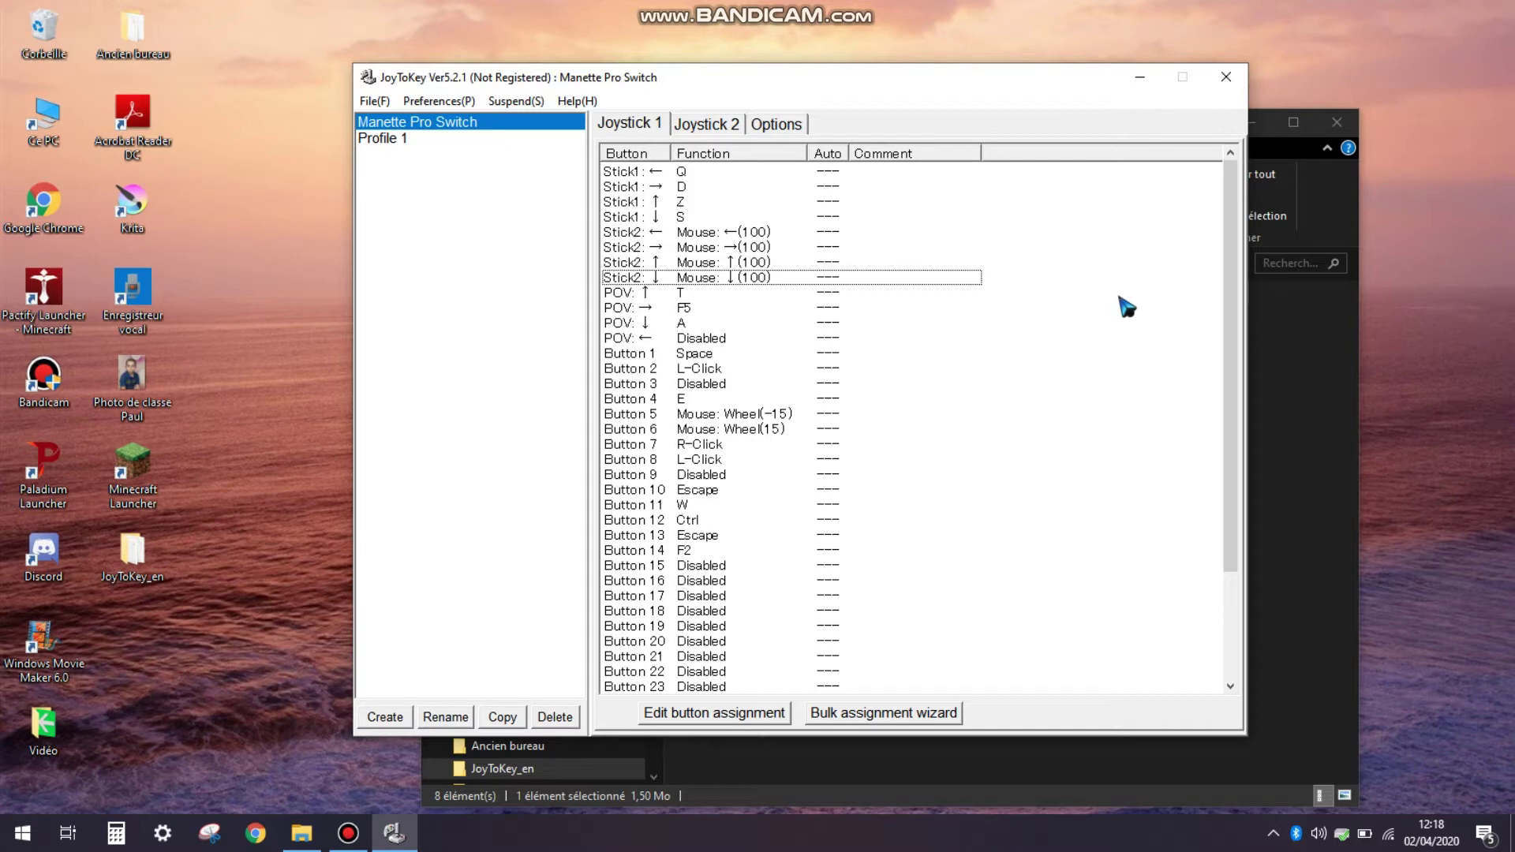
# - Review the button assignments in the Manette Pro Switch profile and confirm Button 5's mouse wheel rotation of -15
pyautogui.scroll(-3, 1128, 328)
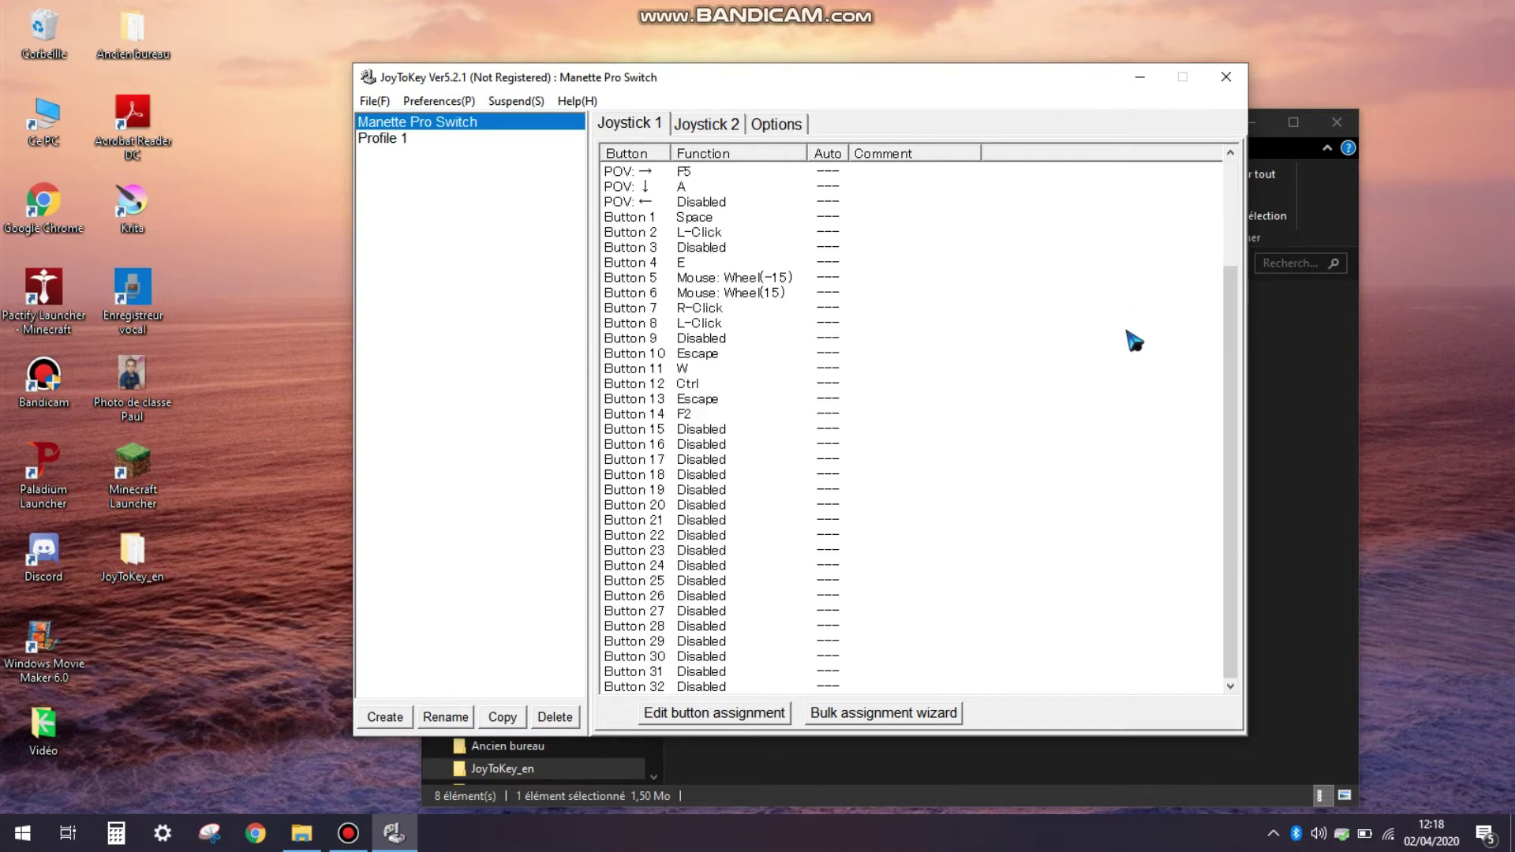
pyautogui.scroll(3, 1126, 333)
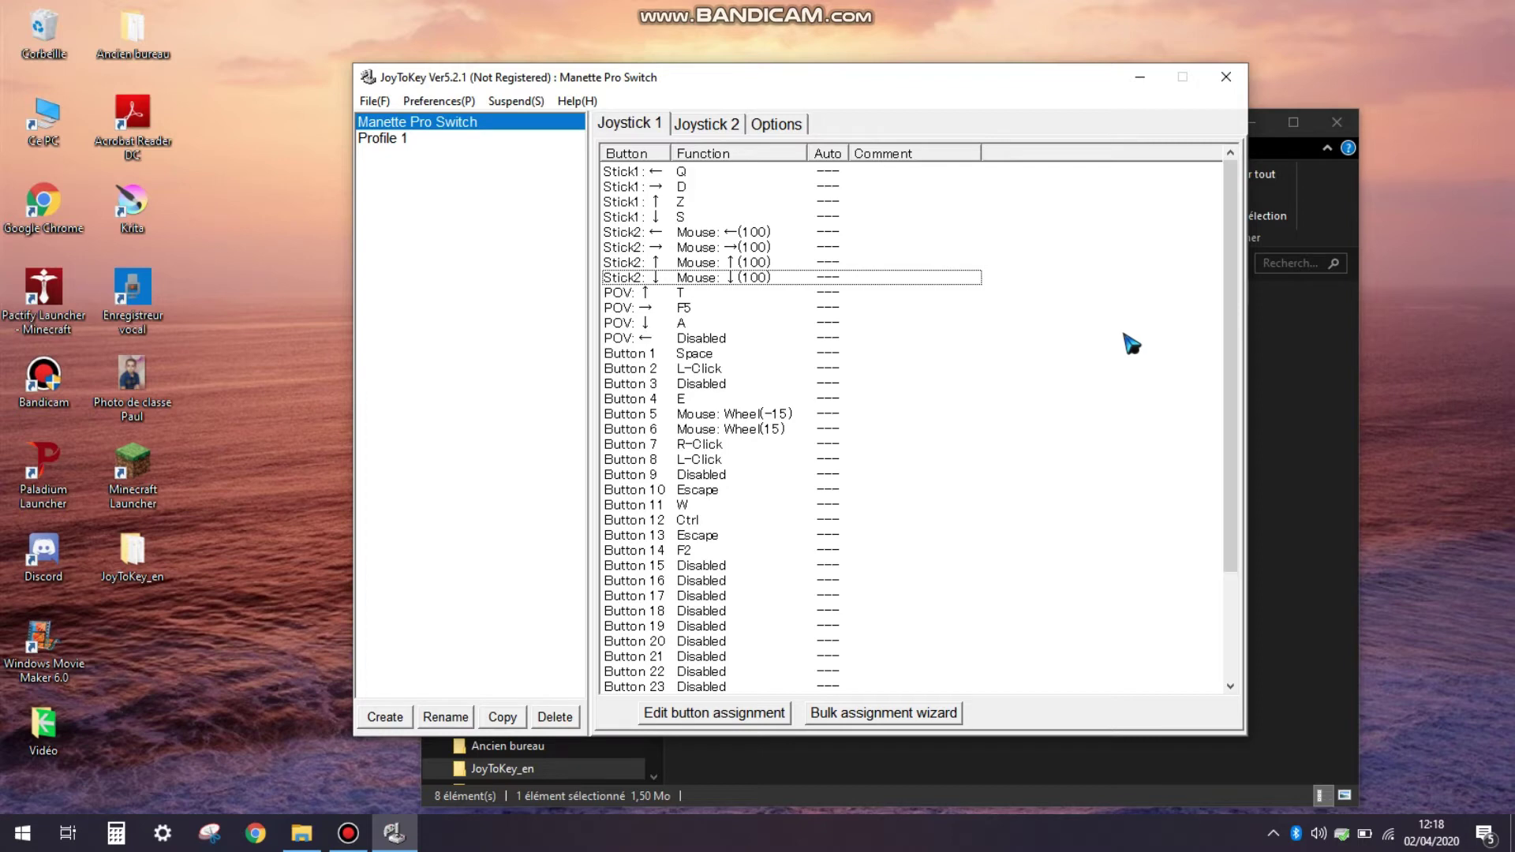
pyautogui.doubleClick(744, 431)
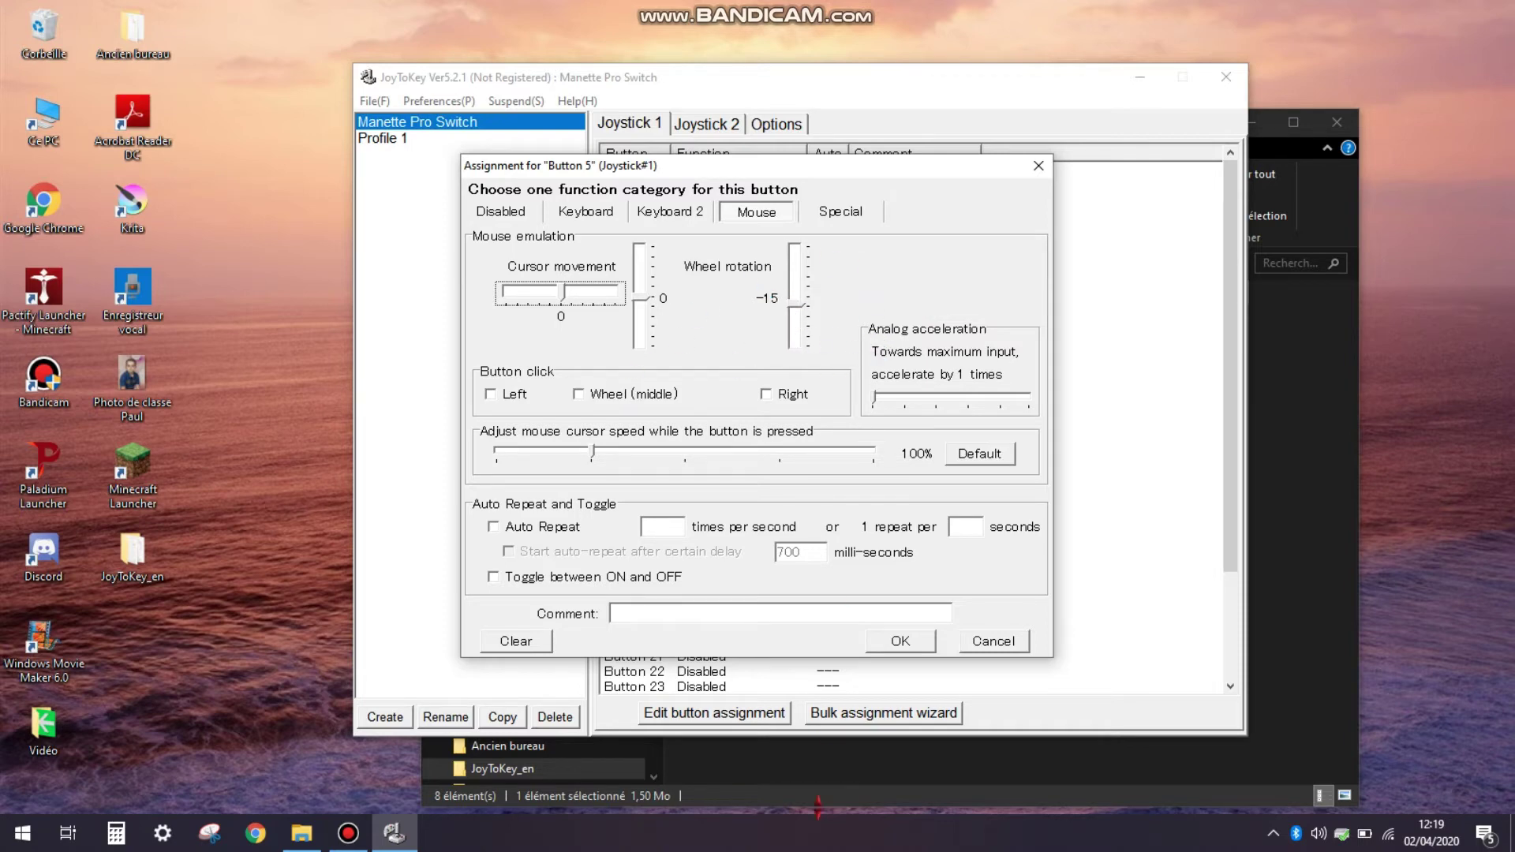
pyautogui.click(901, 641)
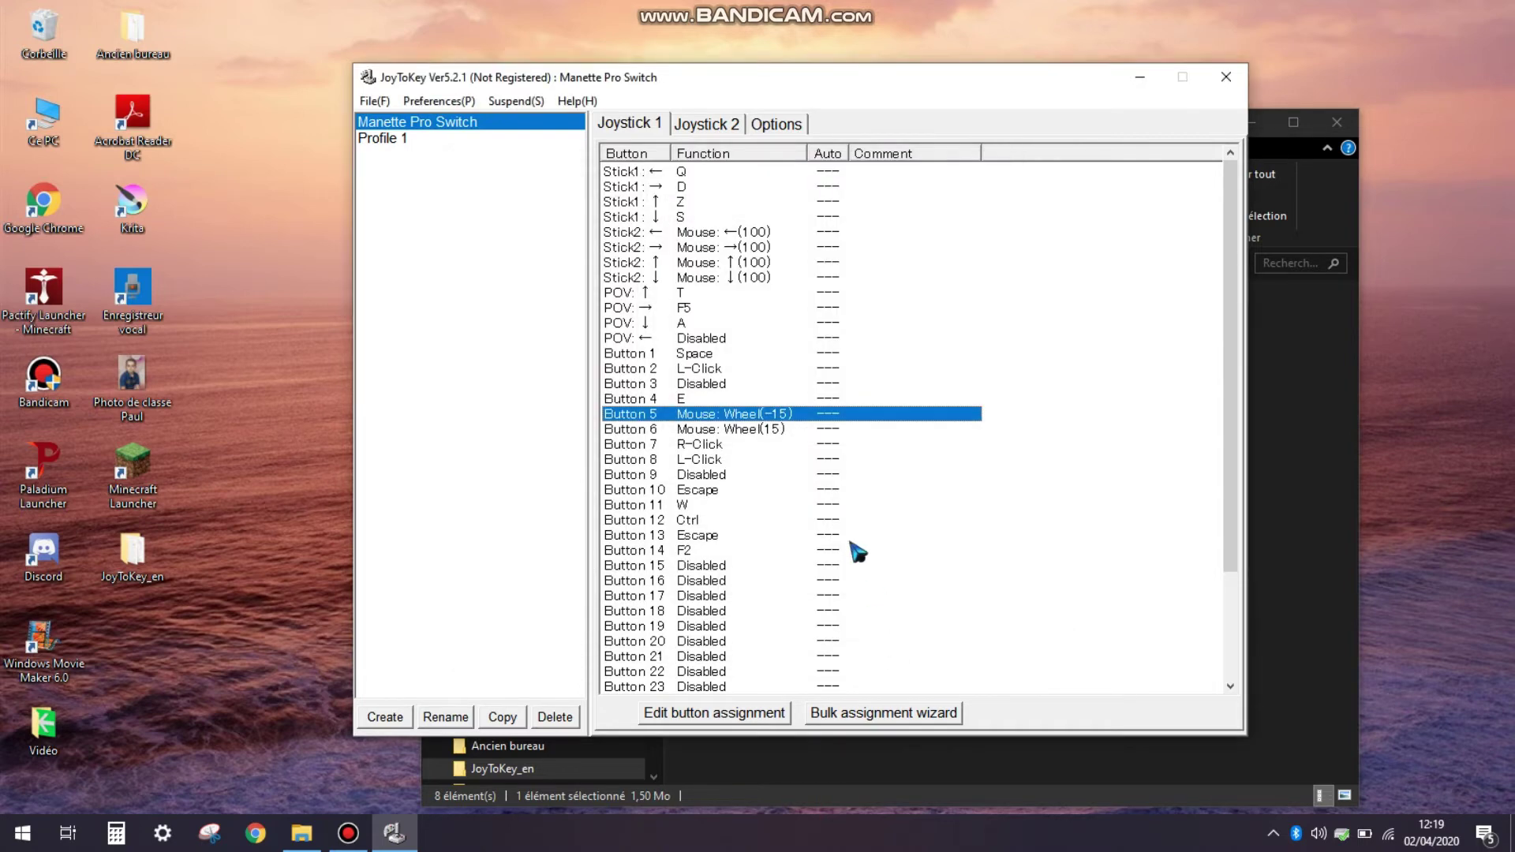
pyautogui.click(811, 431)
pyautogui.click(1129, 475)
pyautogui.click(790, 460)
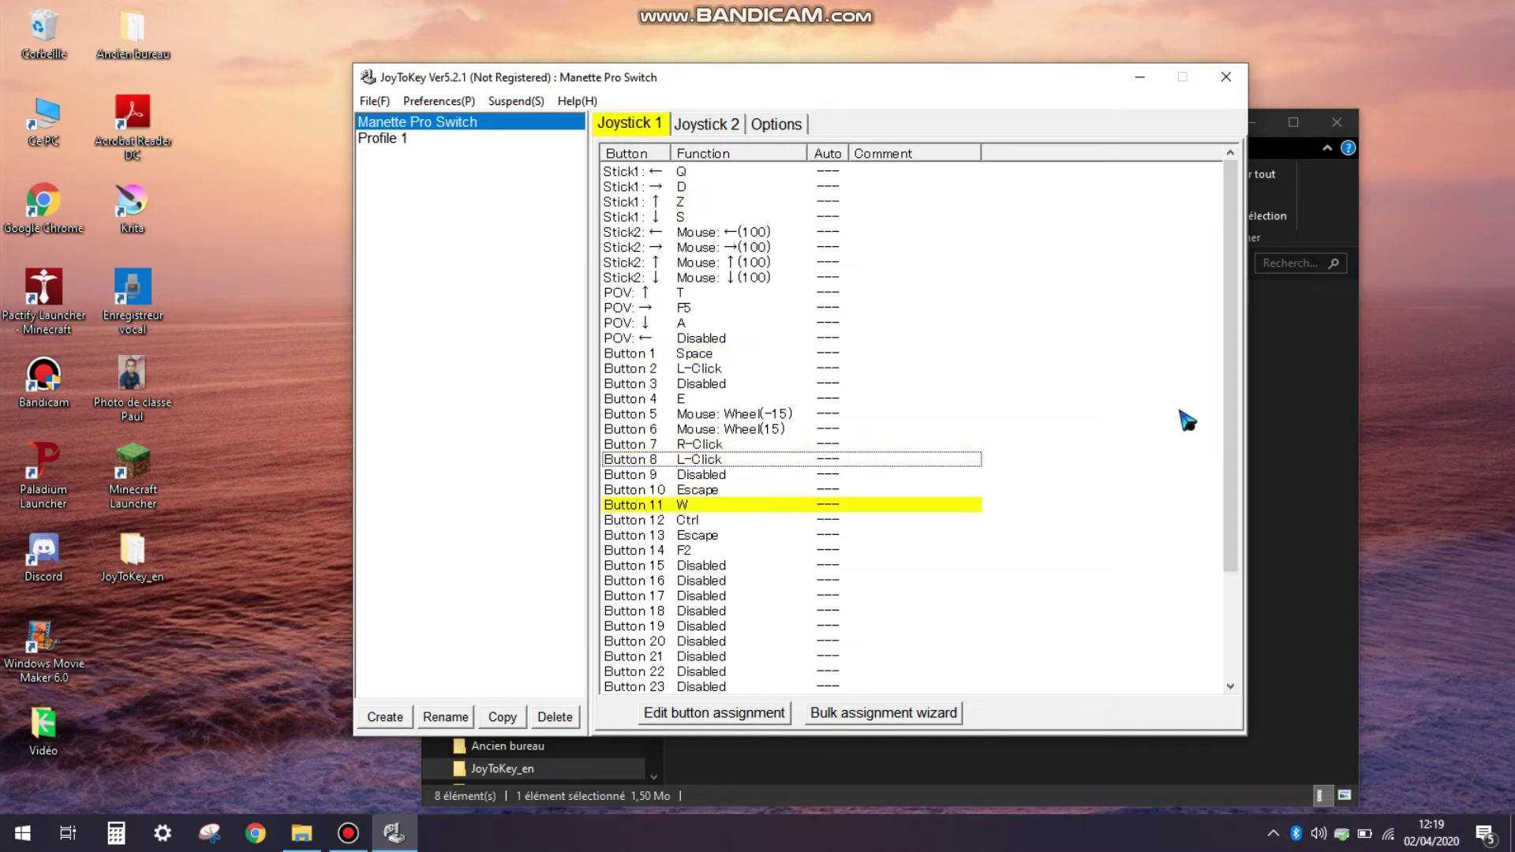
# - Refresh the joystick detection in the profile options and return to the Joystick 1 assignments
pyautogui.click(793, 125)
pyautogui.click(829, 166)
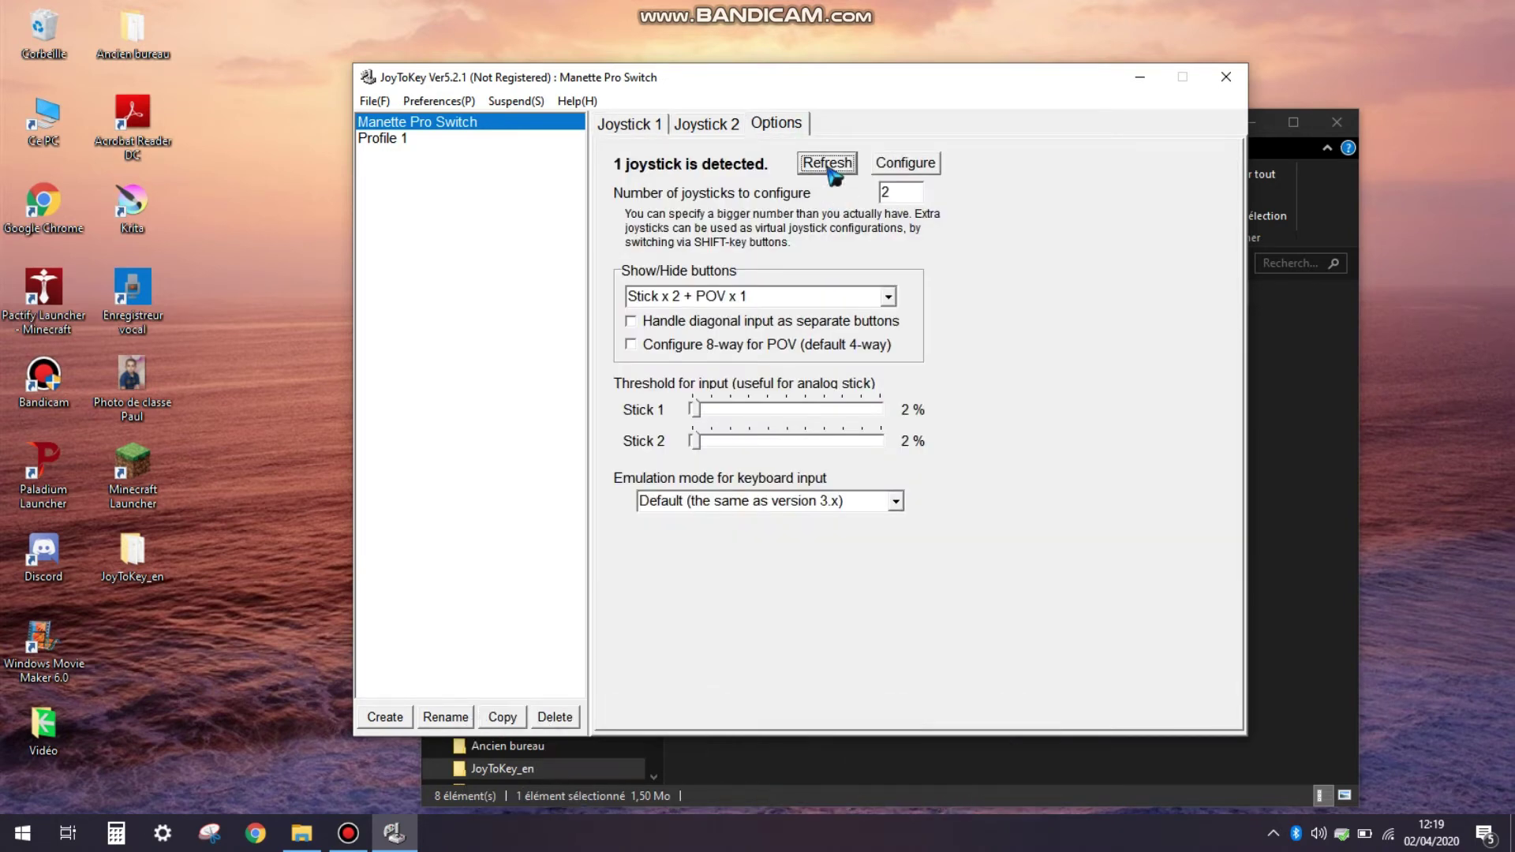
pyautogui.click(636, 126)
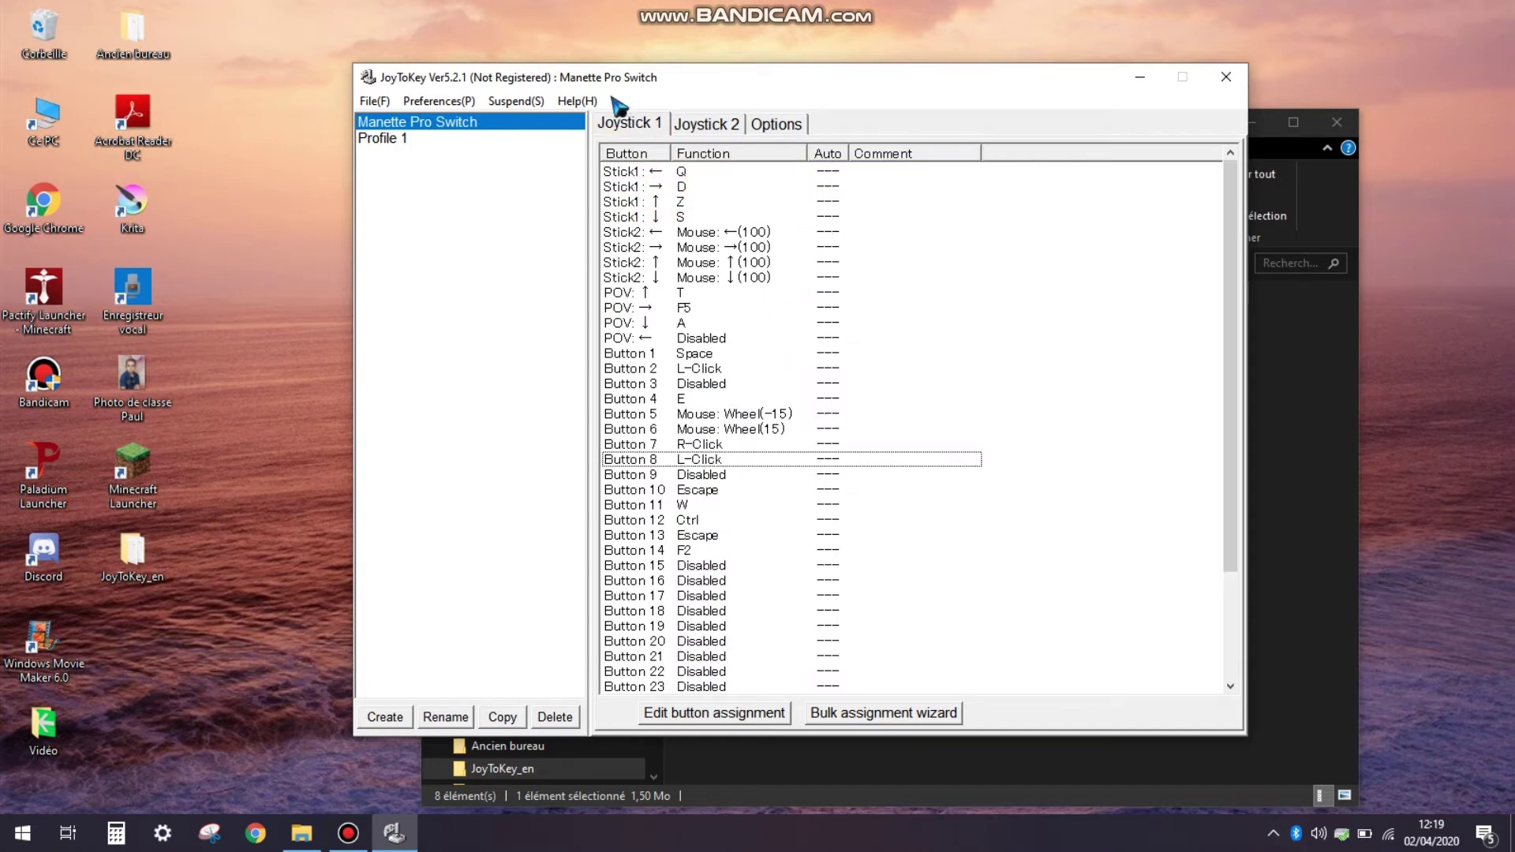
# - Minimize the JoyToKey window and close the JoyToKey_en folder window to clear the desktop
pyautogui.click(374, 101)
pyautogui.click(406, 146)
pyautogui.click(1140, 77)
pyautogui.click(868, 544)
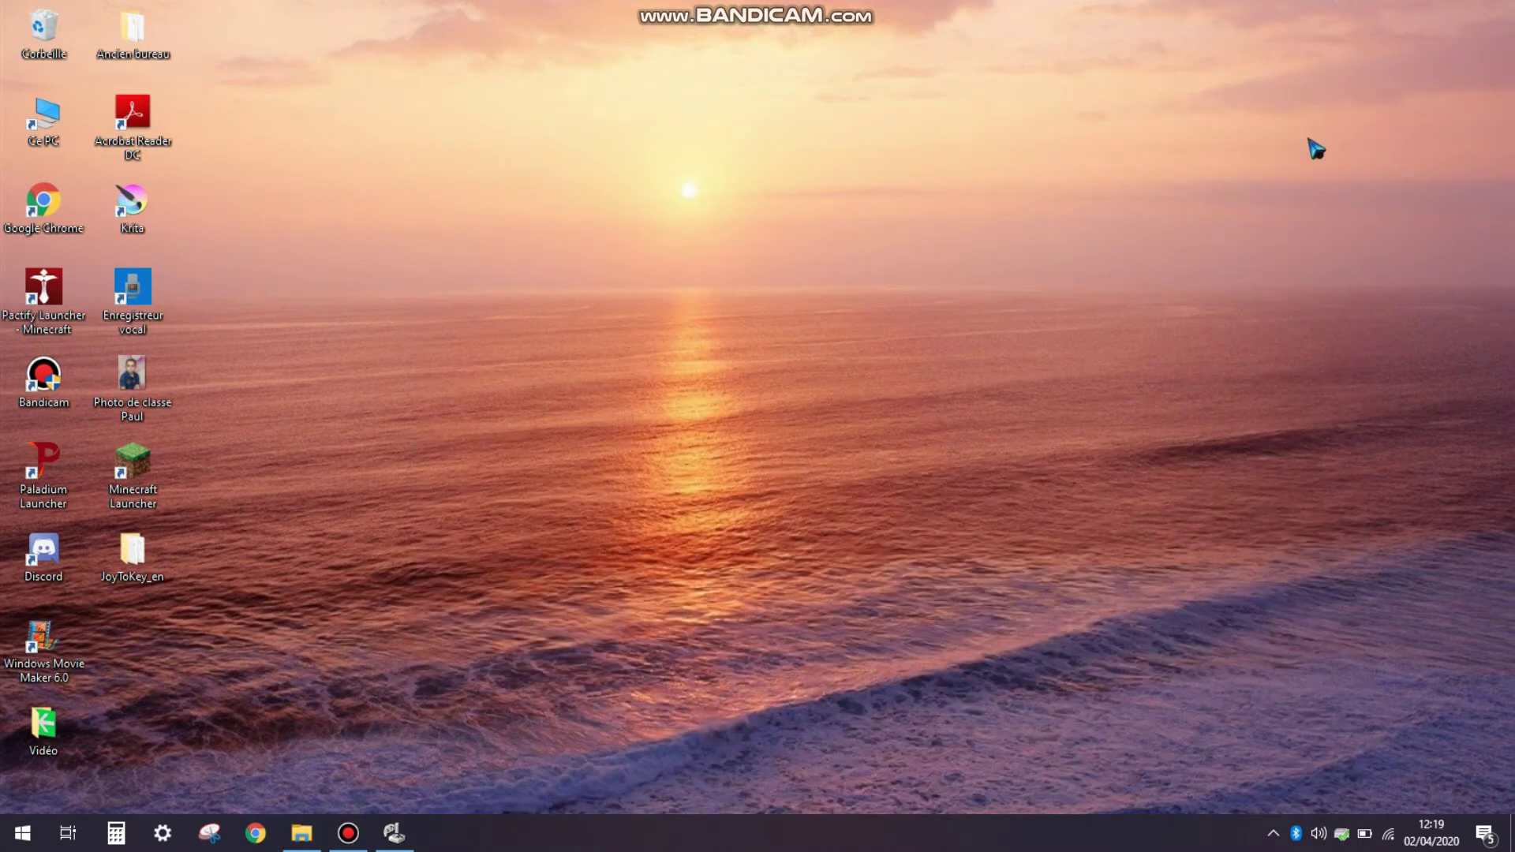
pyautogui.click(1337, 122)
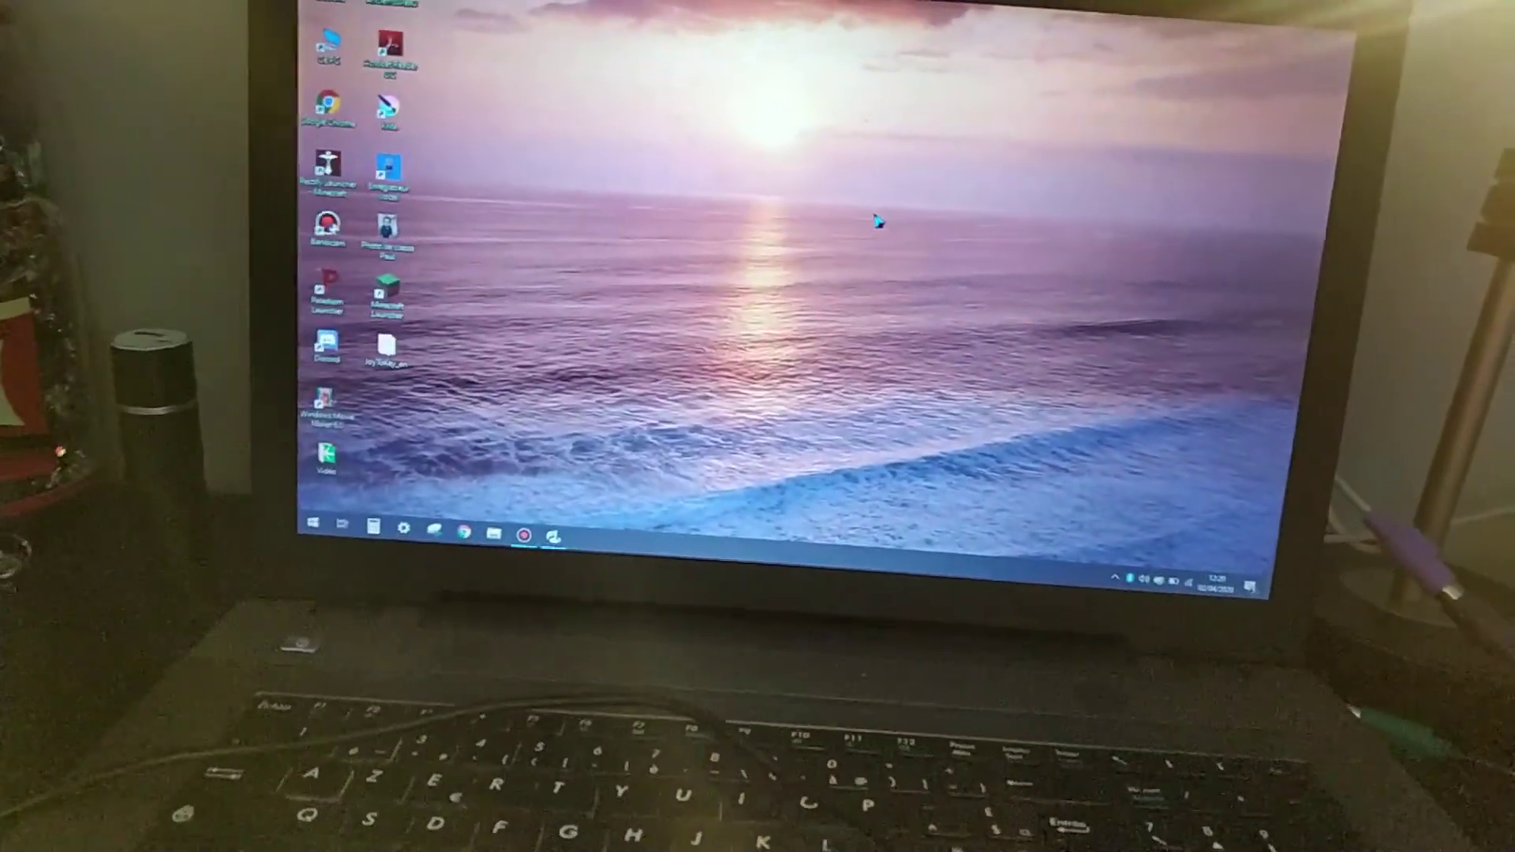
# - Bring JoyToKey back on screen and look through the controller's button assignments
pyautogui.click(553, 538)
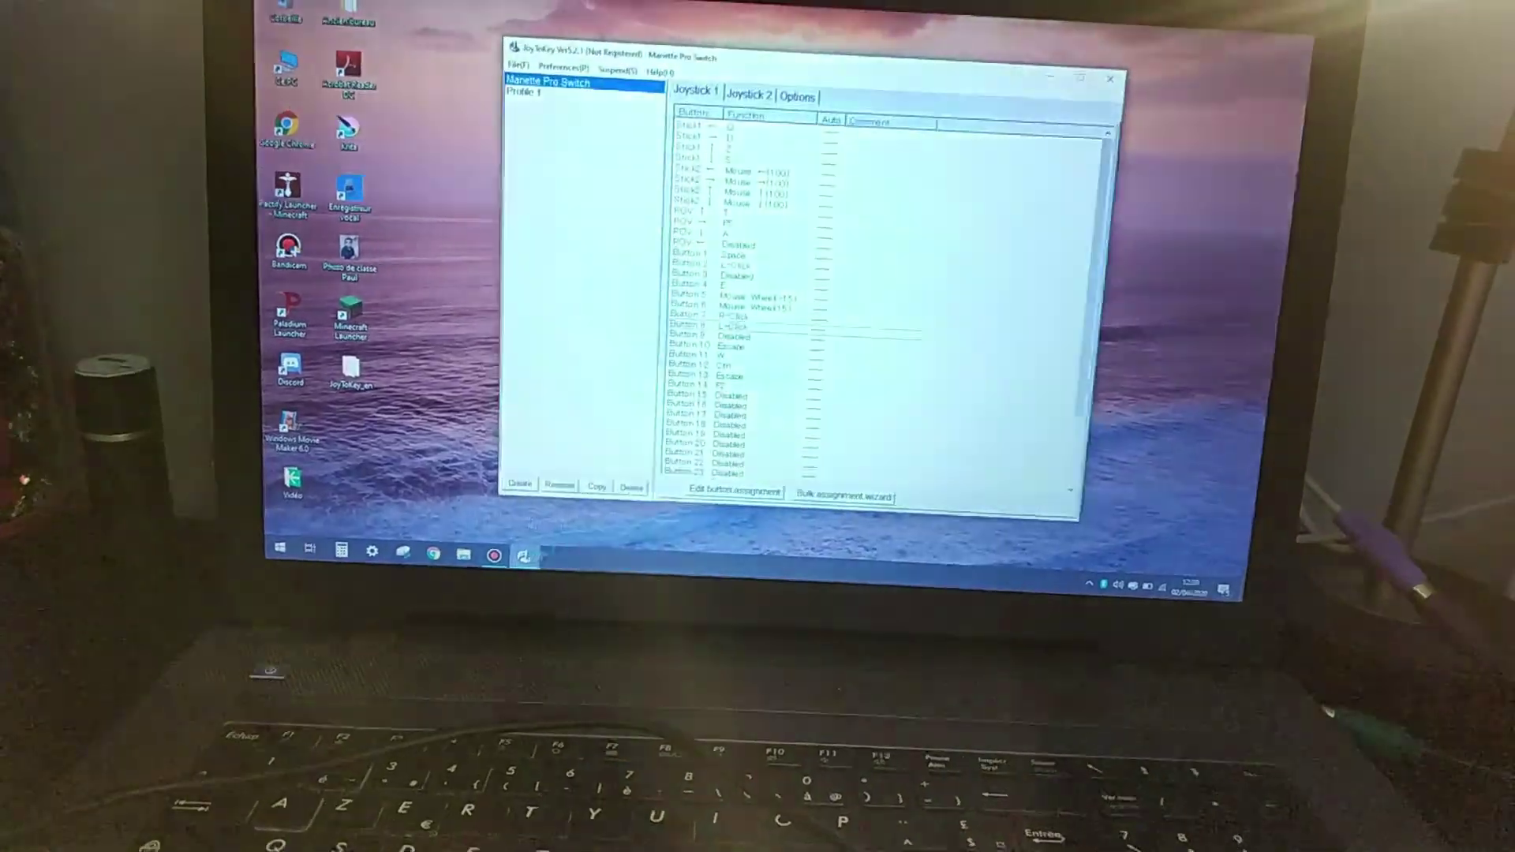
pyautogui.scroll(-3, 918, 350)
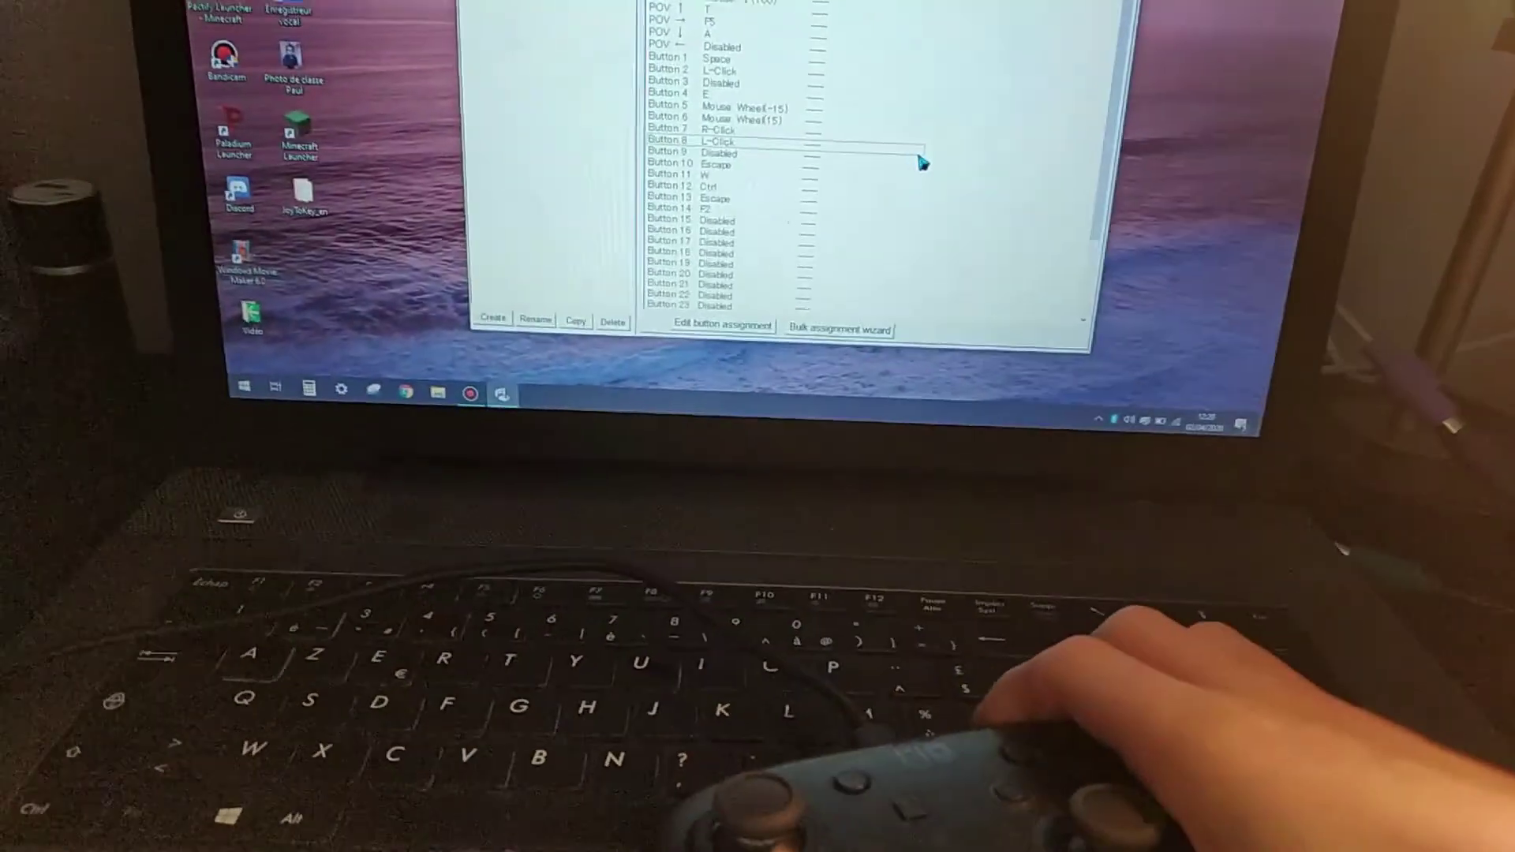
pyautogui.scroll(3, 908, 119)
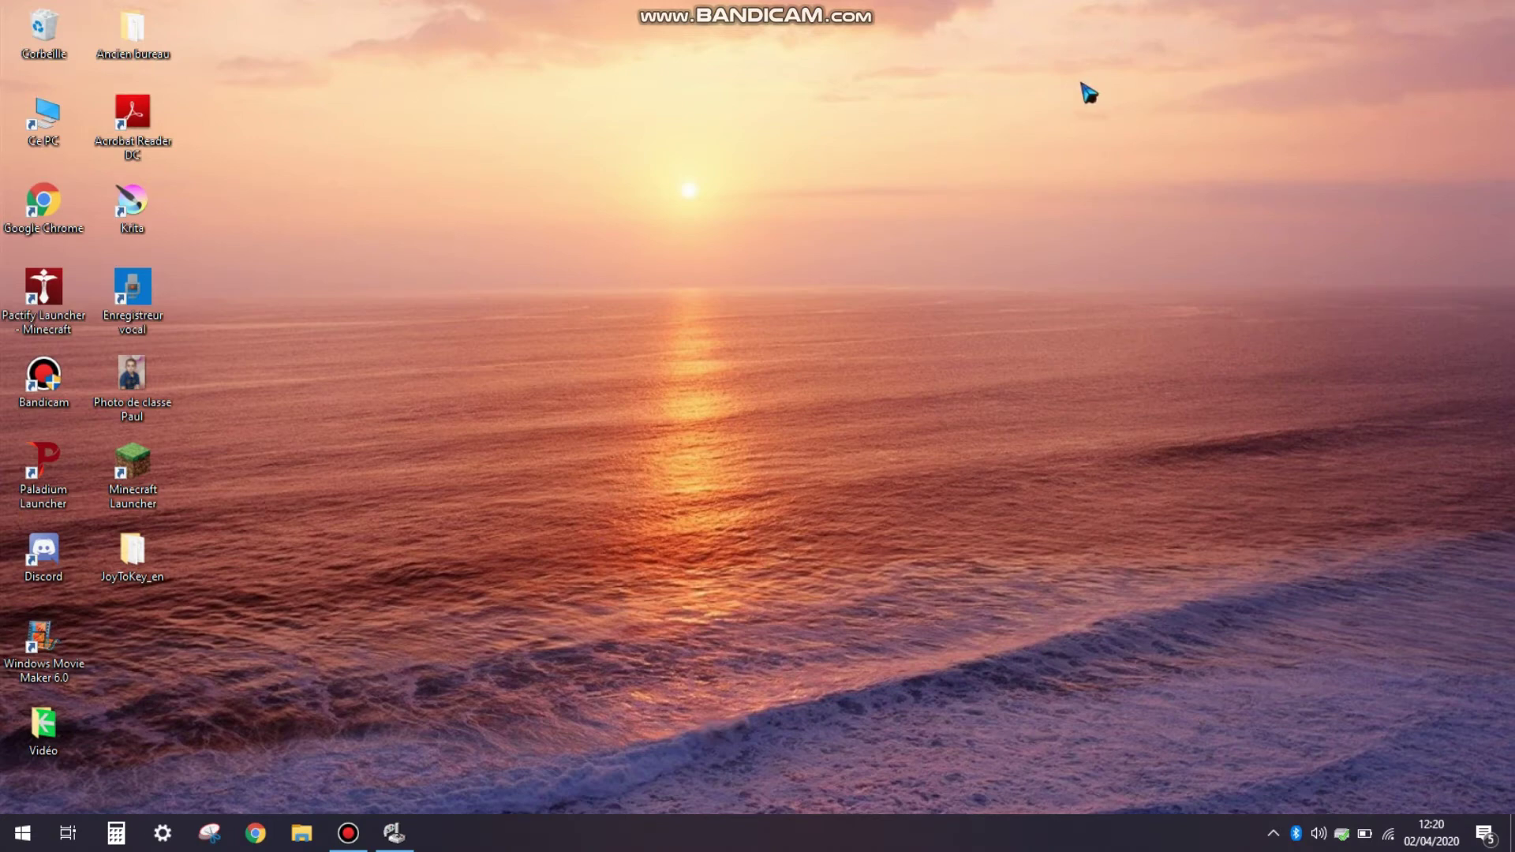
# - Open the Minecraft Launcher from the desktop and start Minecraft Java Edition with the Le Petit Bois 1.9.4 configuration
pyautogui.click(75, 303)
pyautogui.moveTo(860, 562); pyautogui.dragTo(498, 399)
pyautogui.doubleClick(137, 464)
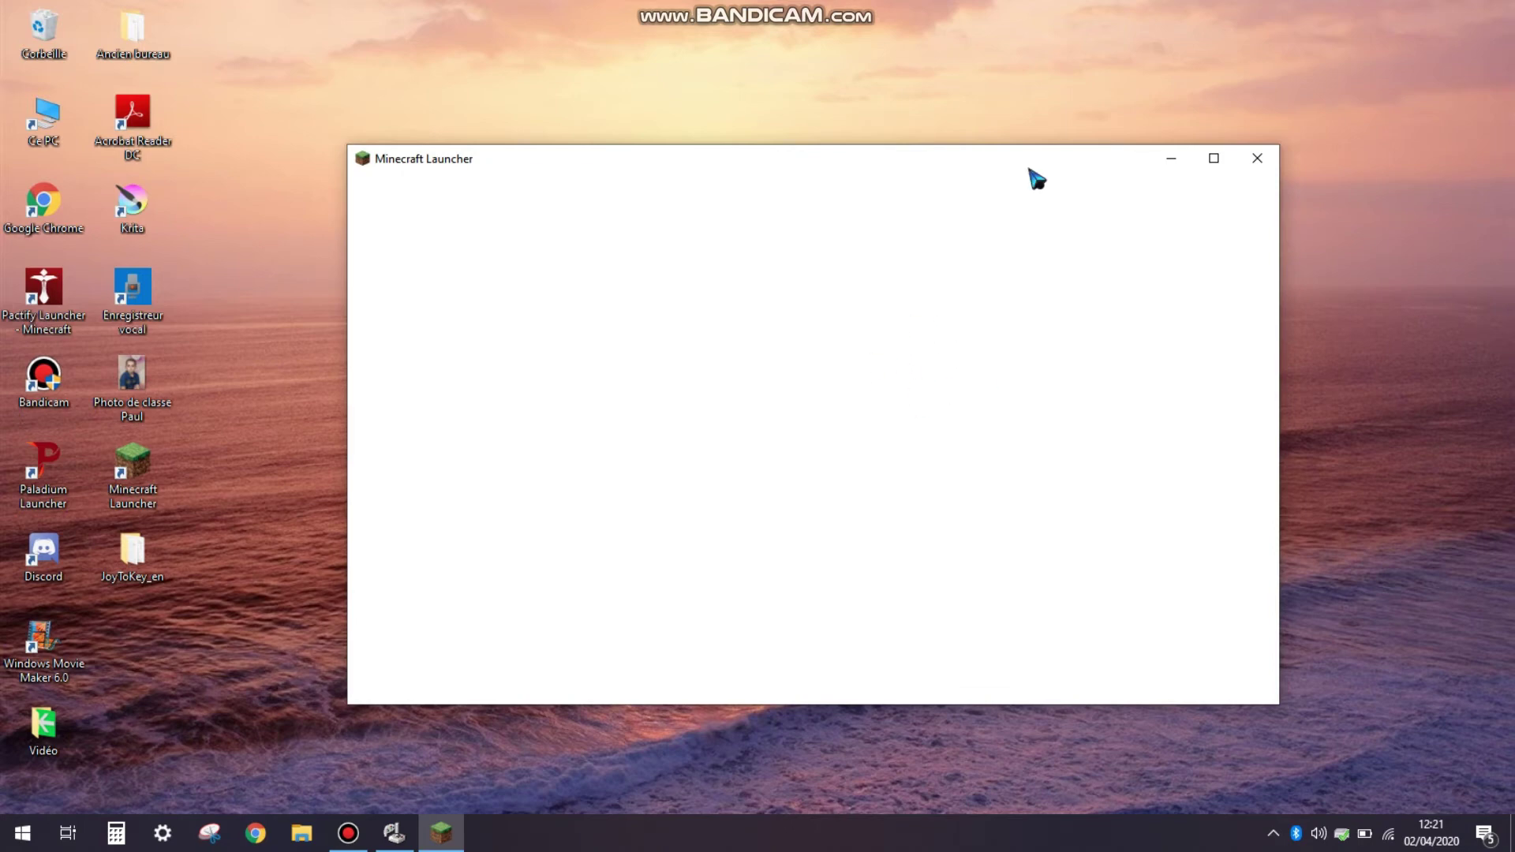
pyautogui.moveTo(1030, 169); pyautogui.dragTo(1057, 139)
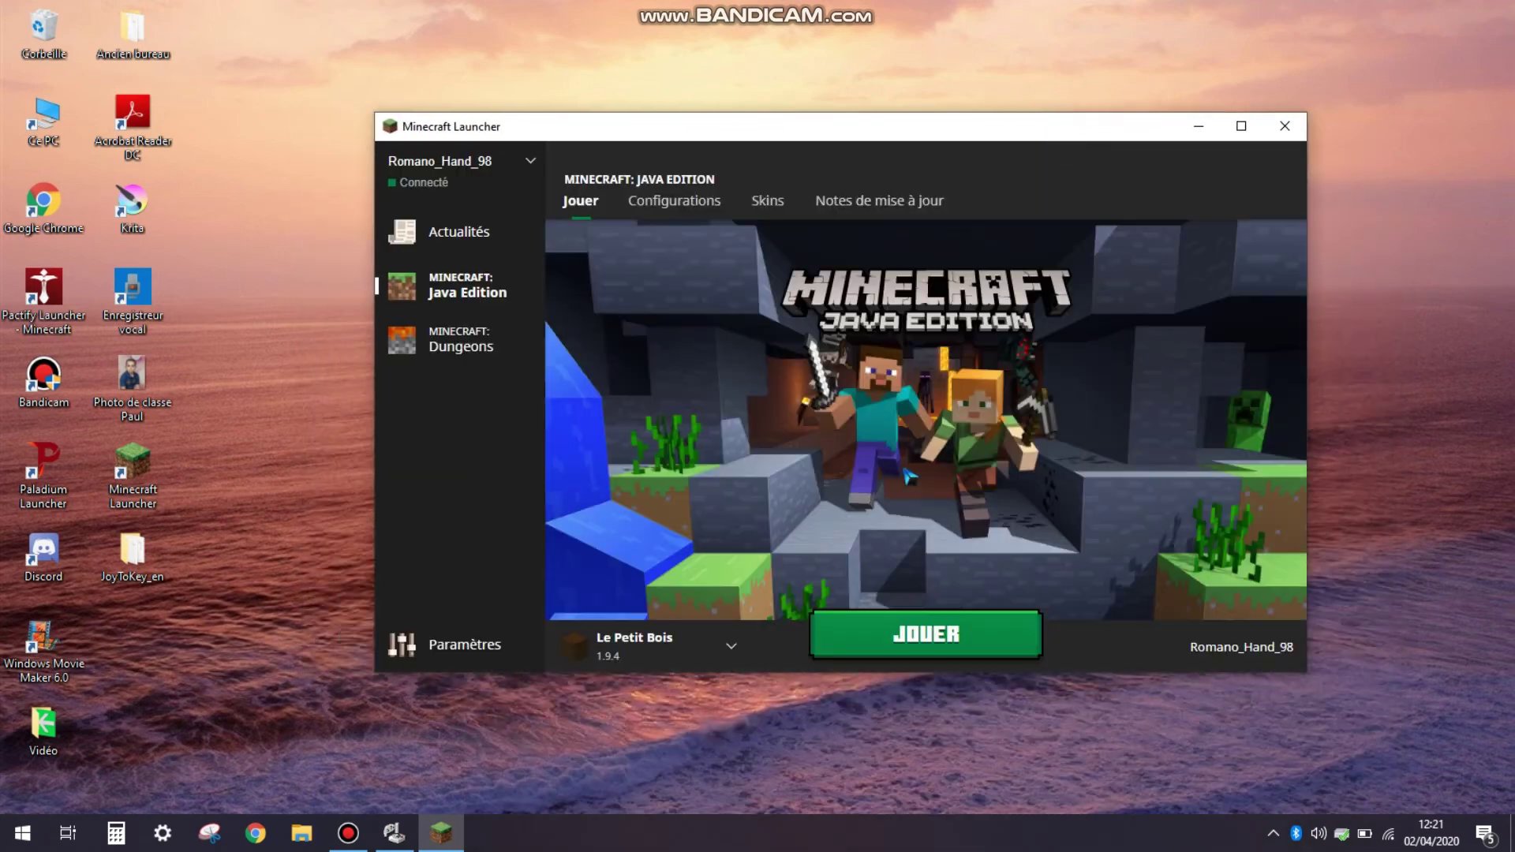
pyautogui.click(899, 646)
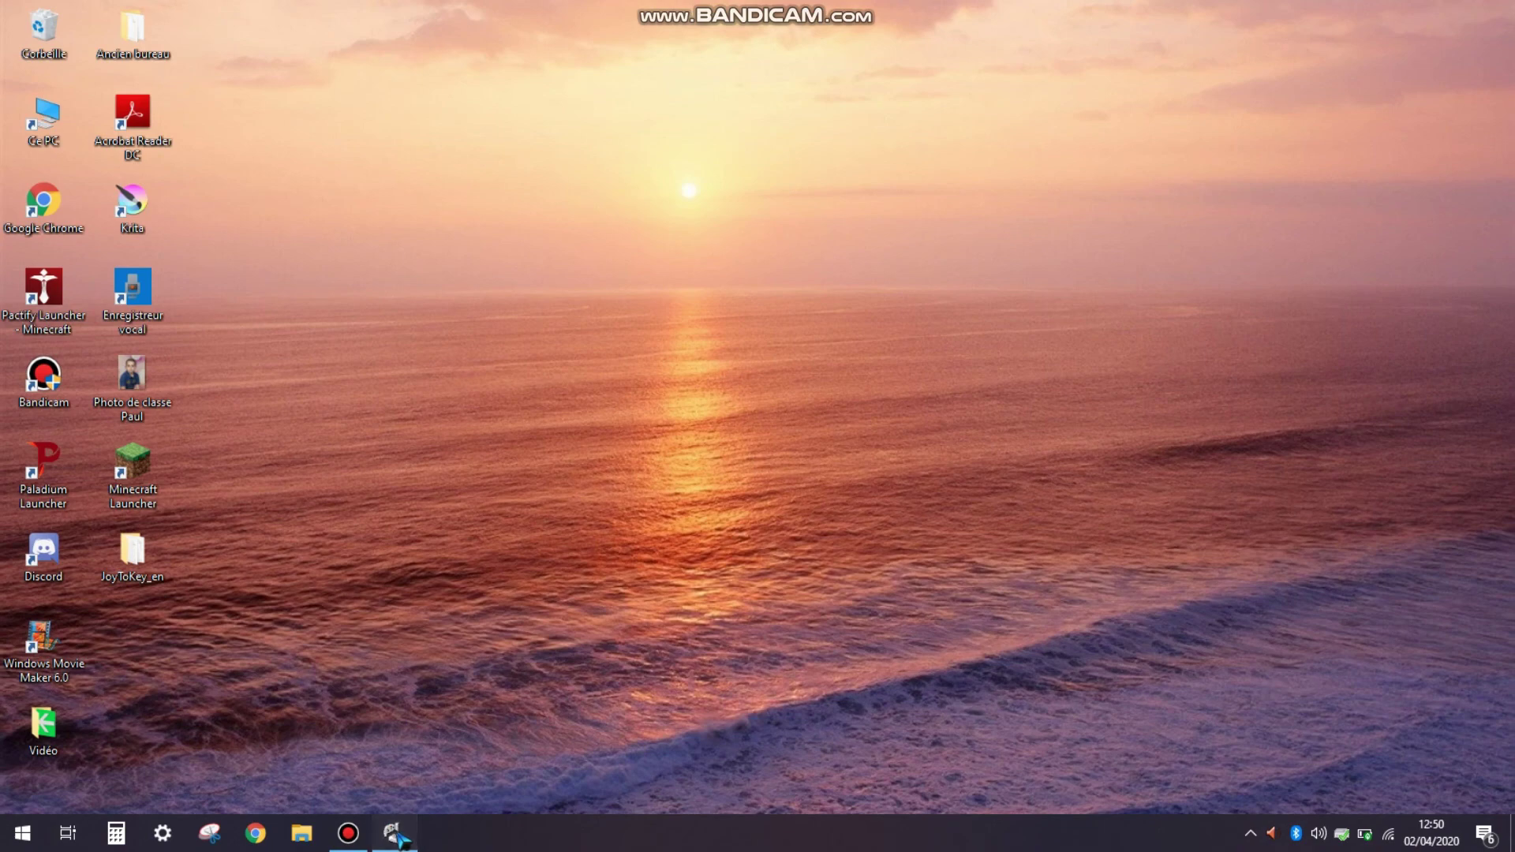
# - Restore the JoyToKey window with the Manette Pro Switch profile and look through its file commands
pyautogui.click(395, 833)
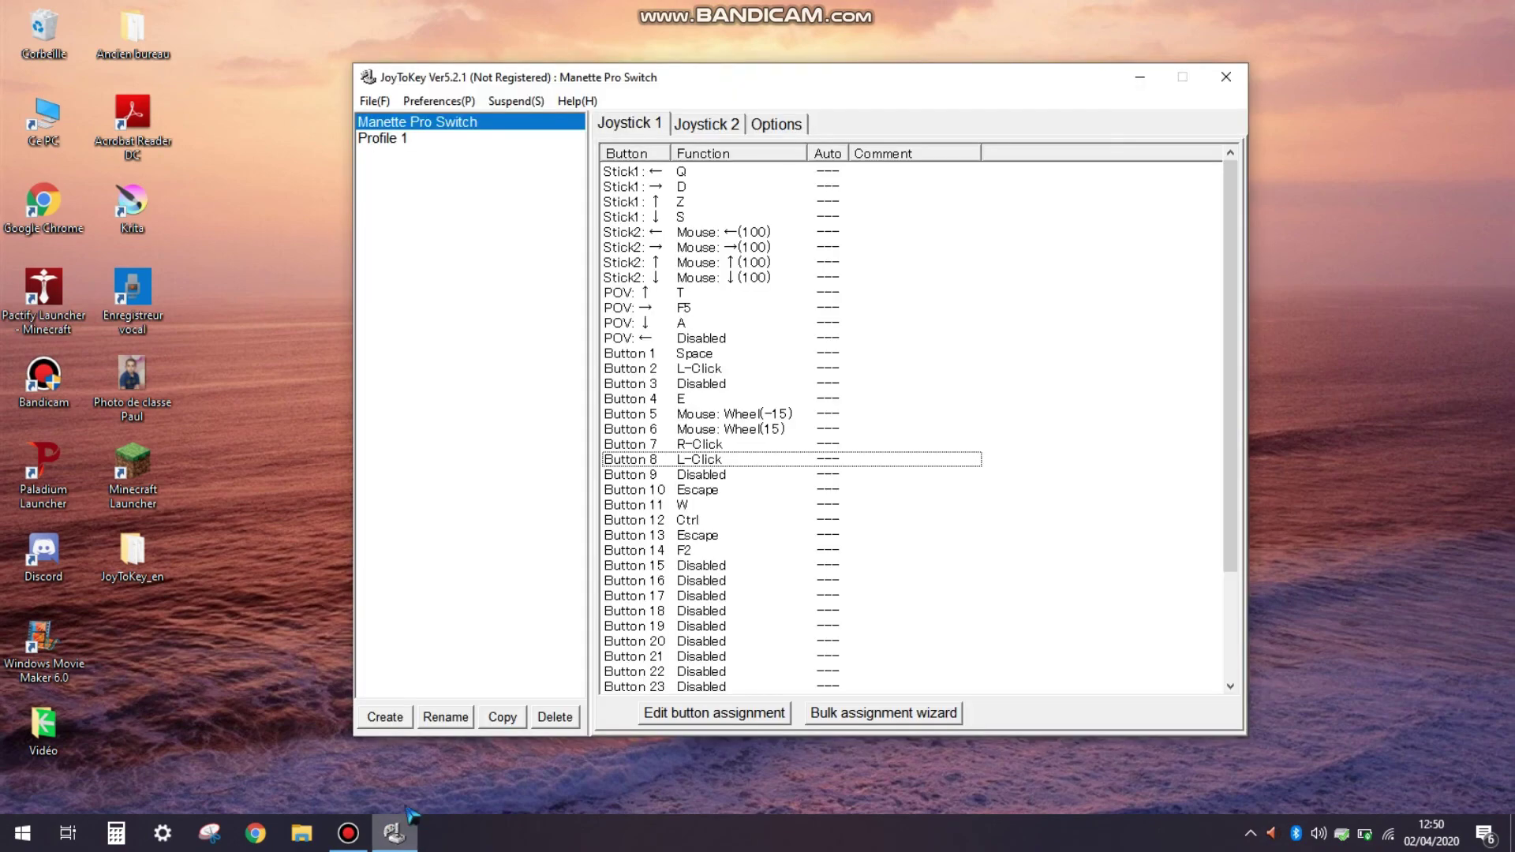
pyautogui.click(374, 101)
pyautogui.click(404, 234)
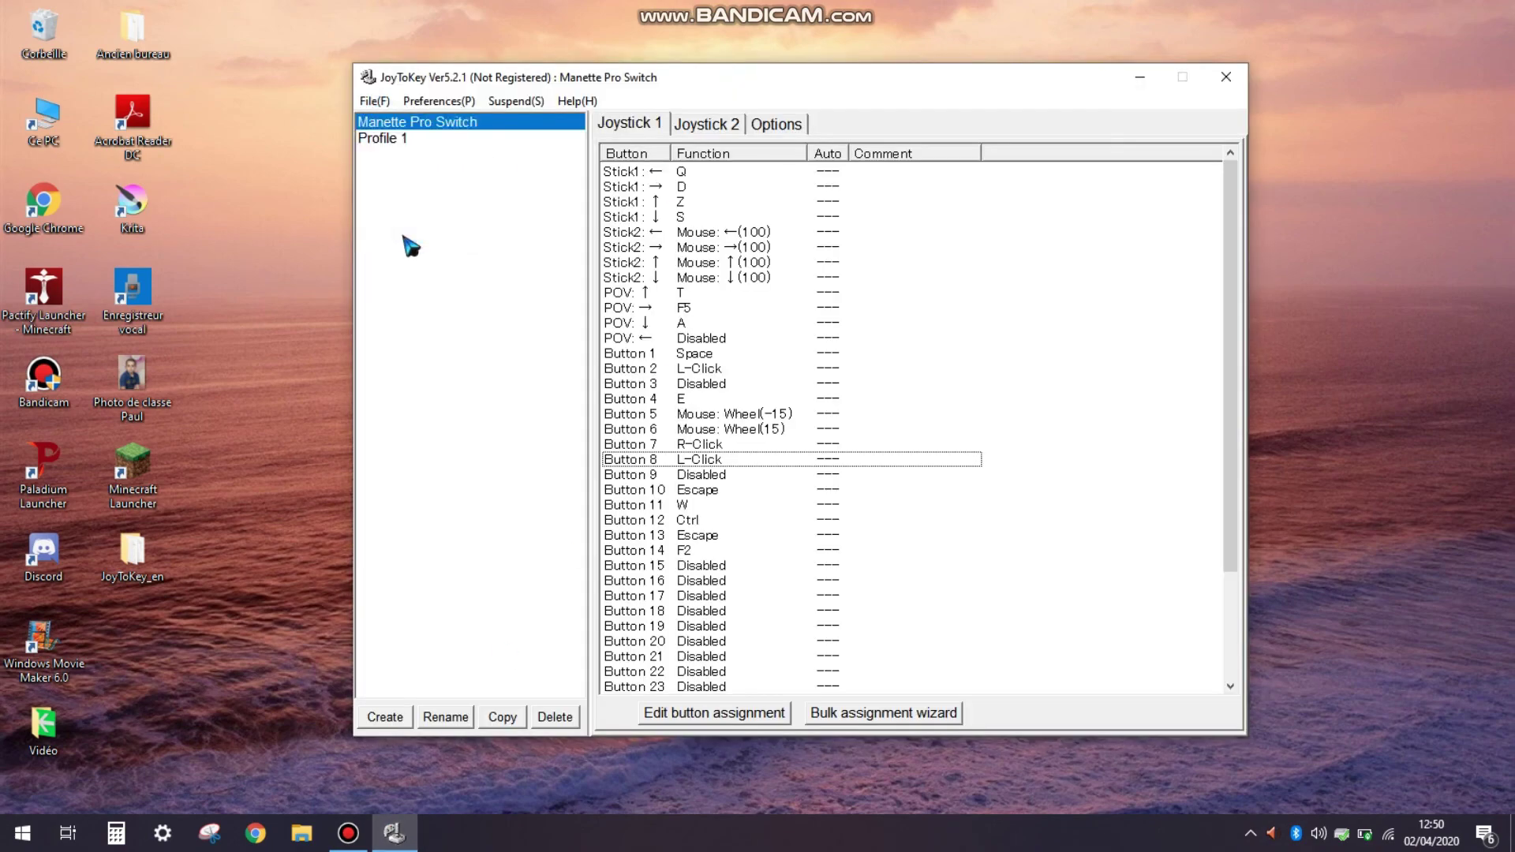